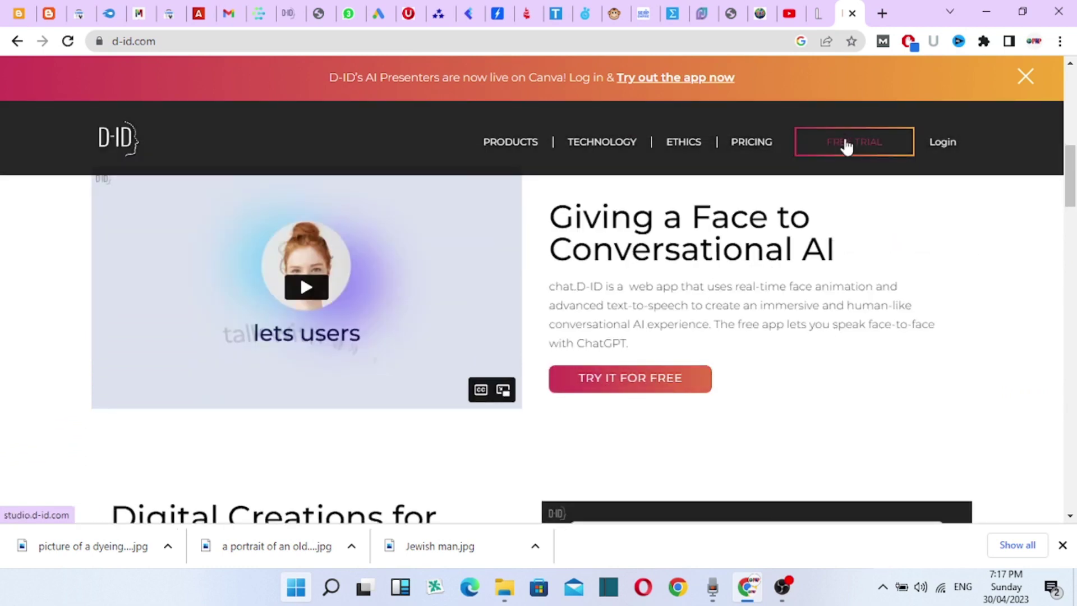
click(647, 387)
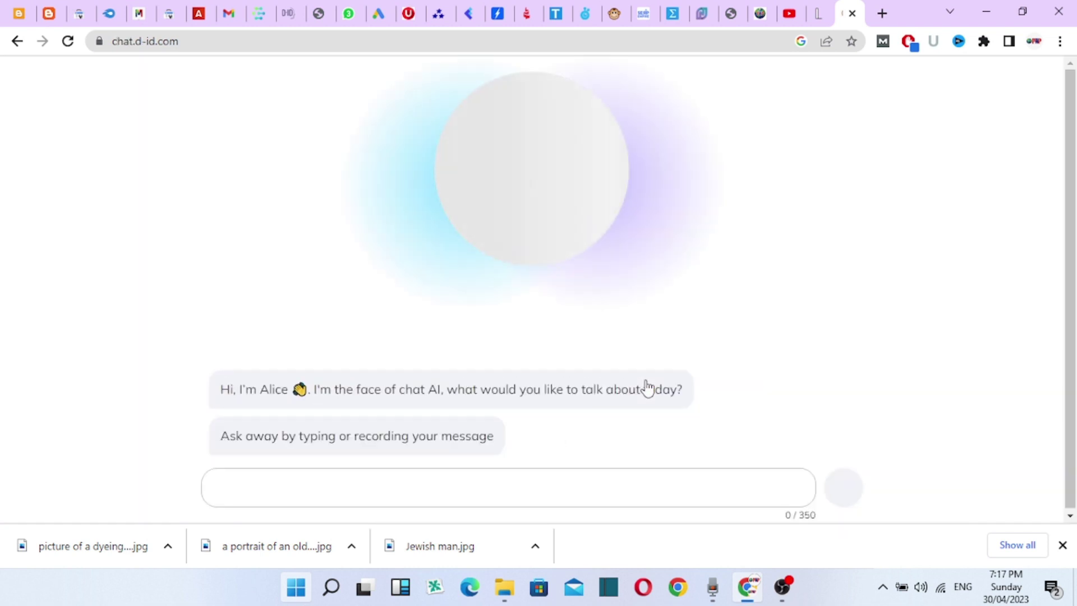
click(1062, 545)
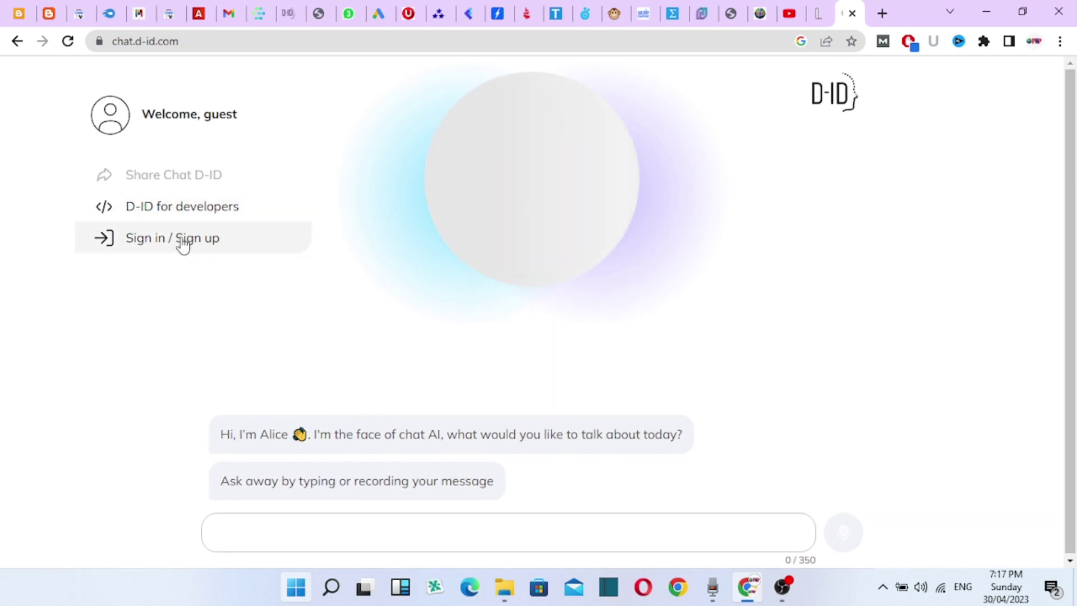
click(17, 42)
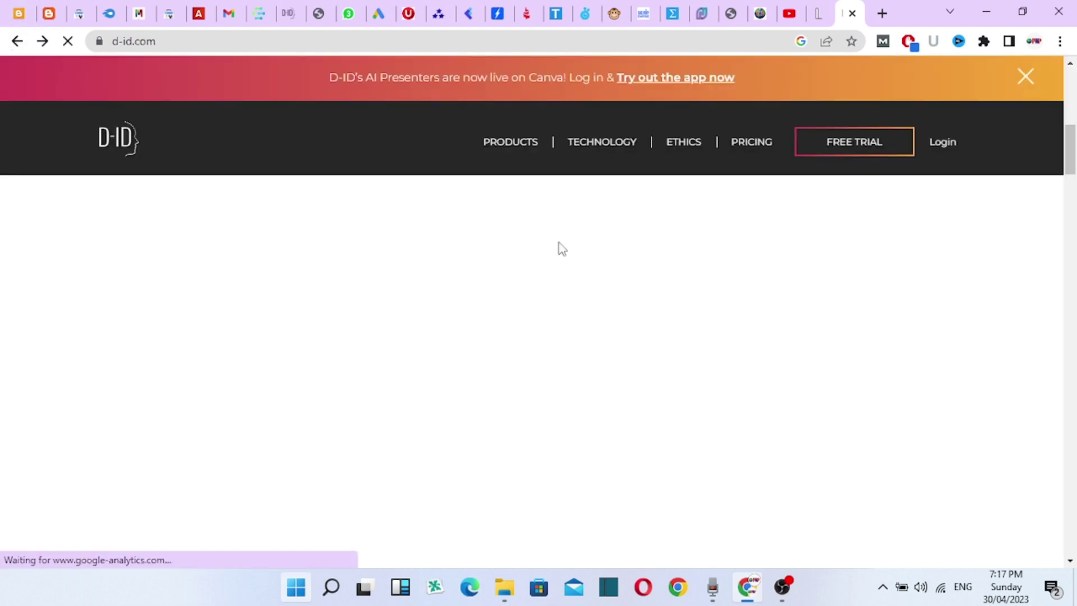
- Start the D-ID Studio free trial and check the guest account's credits and options
click(851, 151)
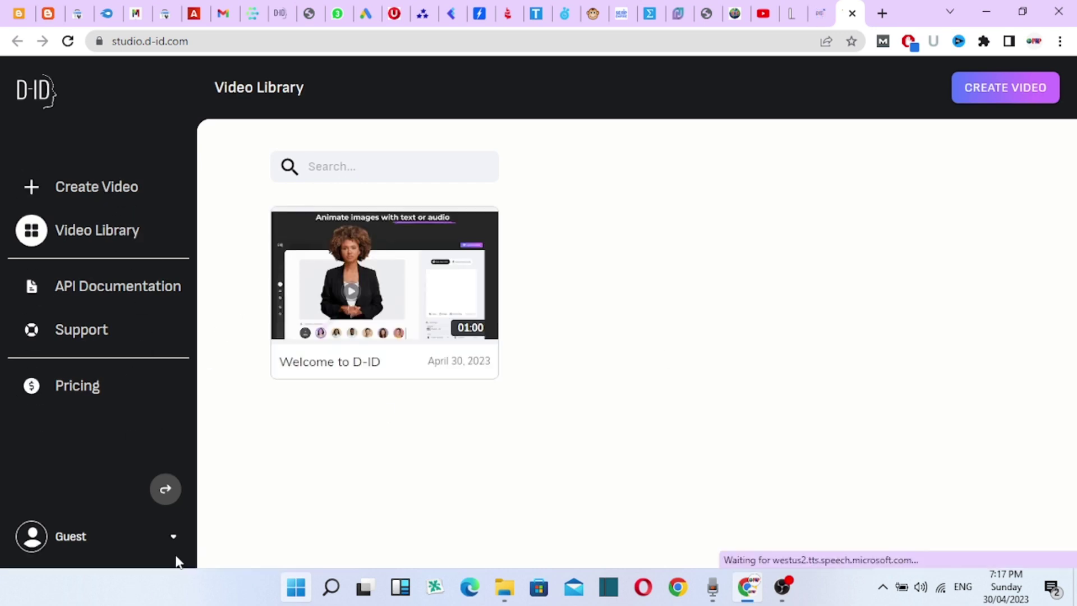
click(173, 538)
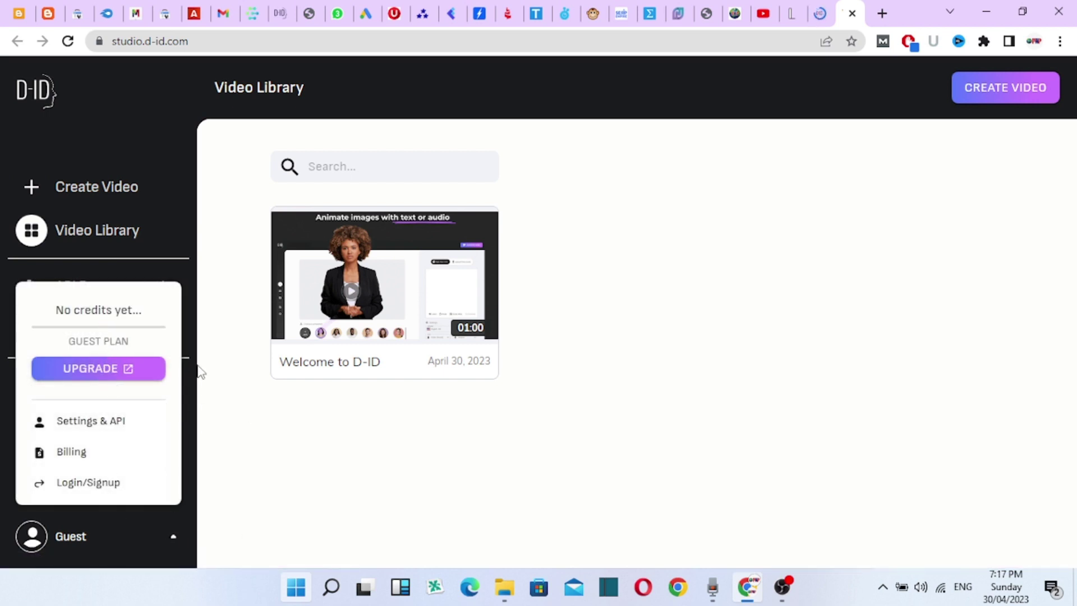
click(175, 540)
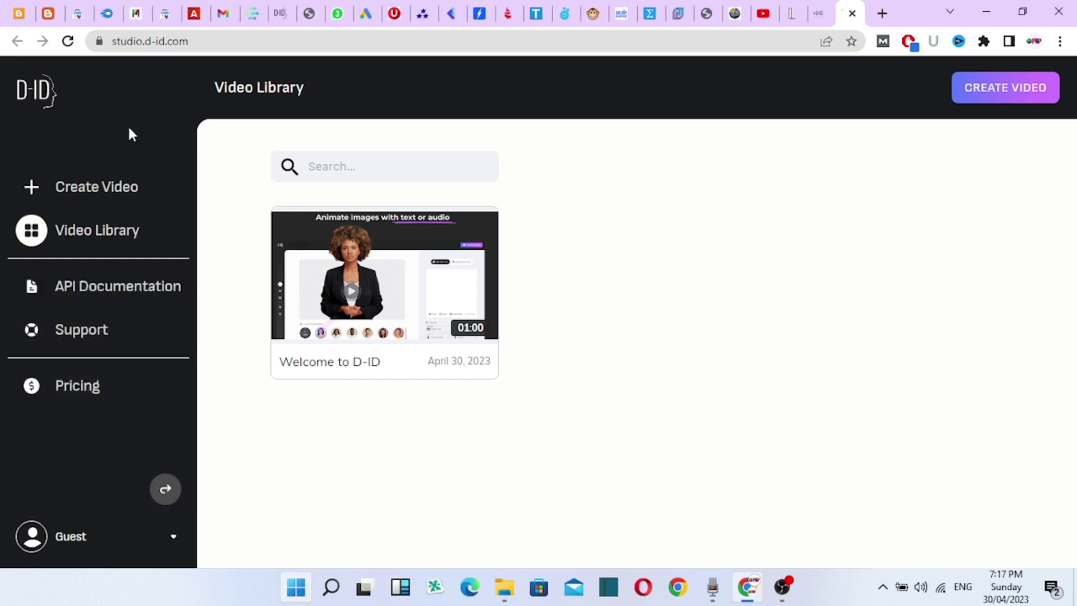
- Begin a new video and try adding your own presenter photo
click(107, 199)
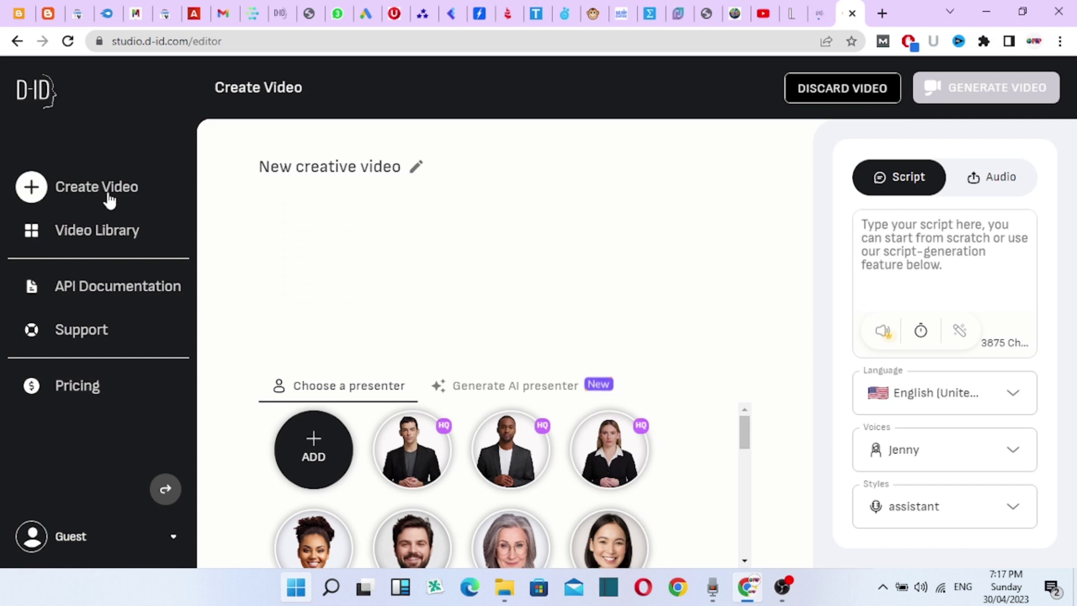
mouse_move(325, 468)
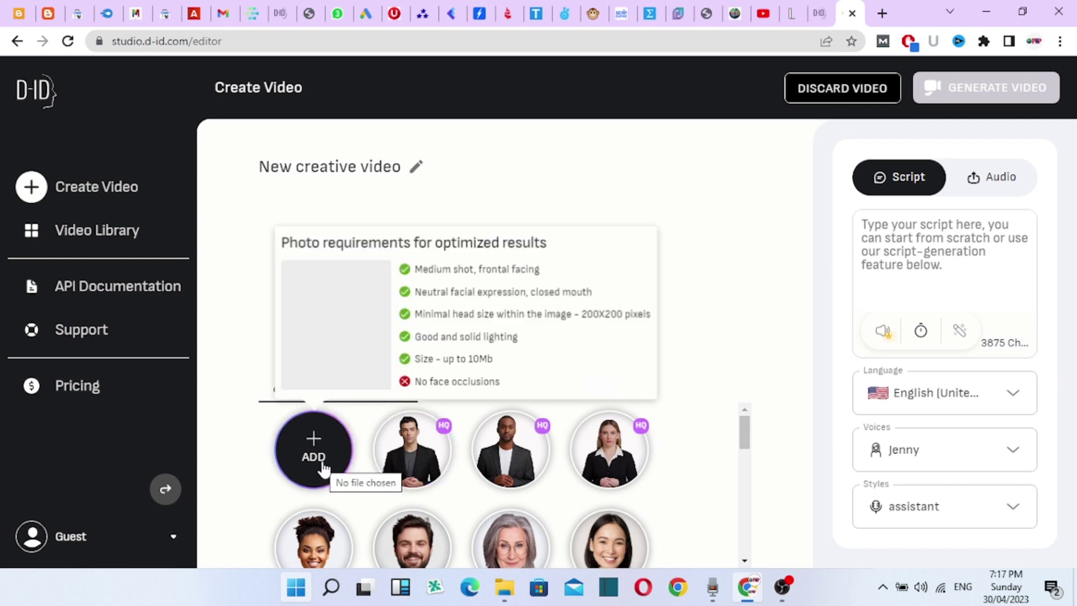
click(324, 468)
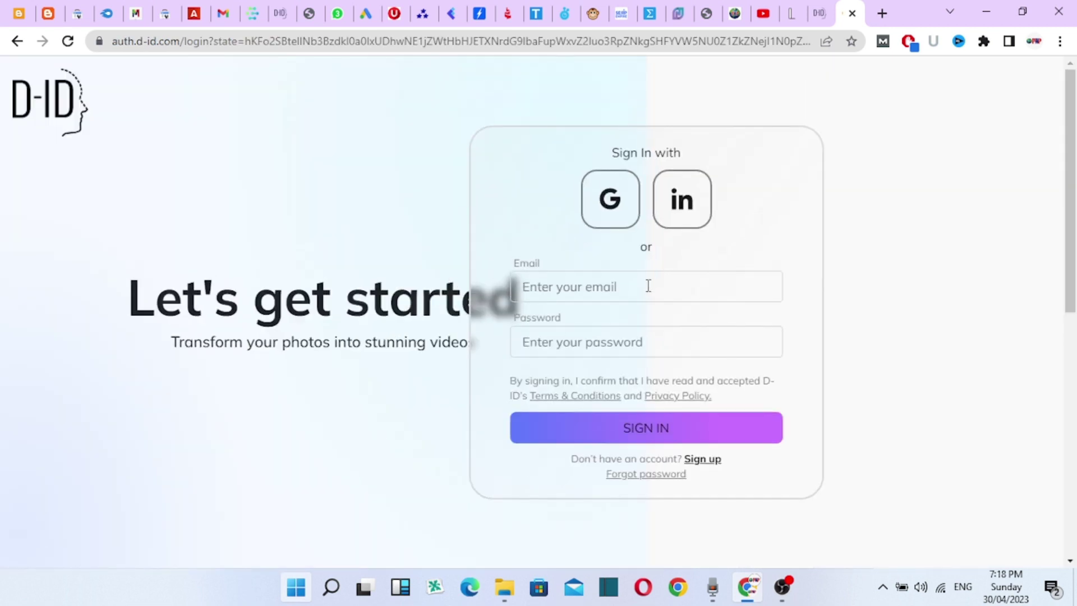
- Enter the account e-mail address and password, correcting the e-mail
click(643, 291)
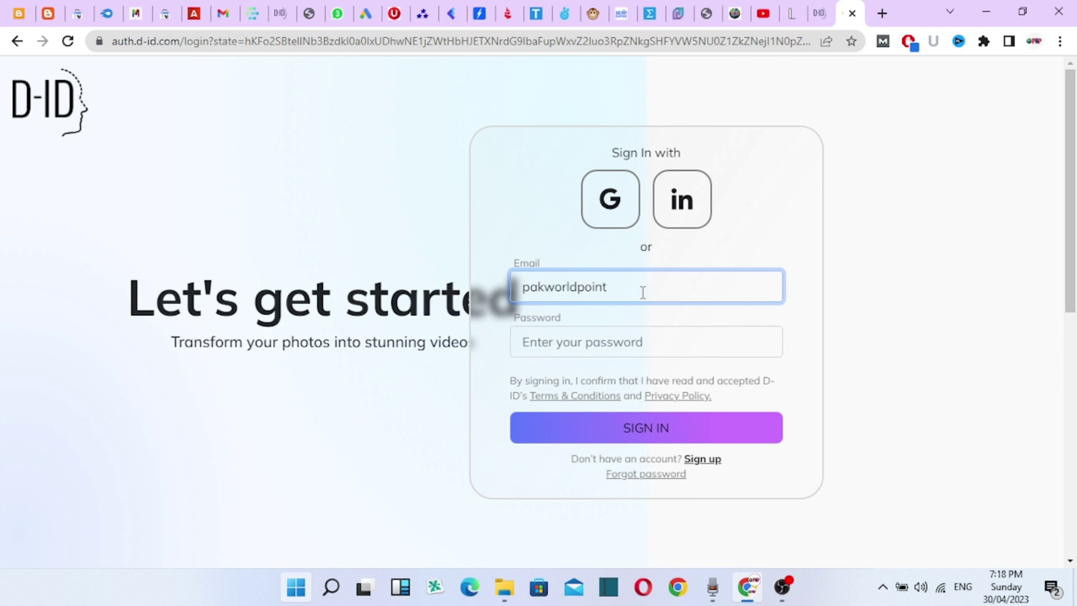
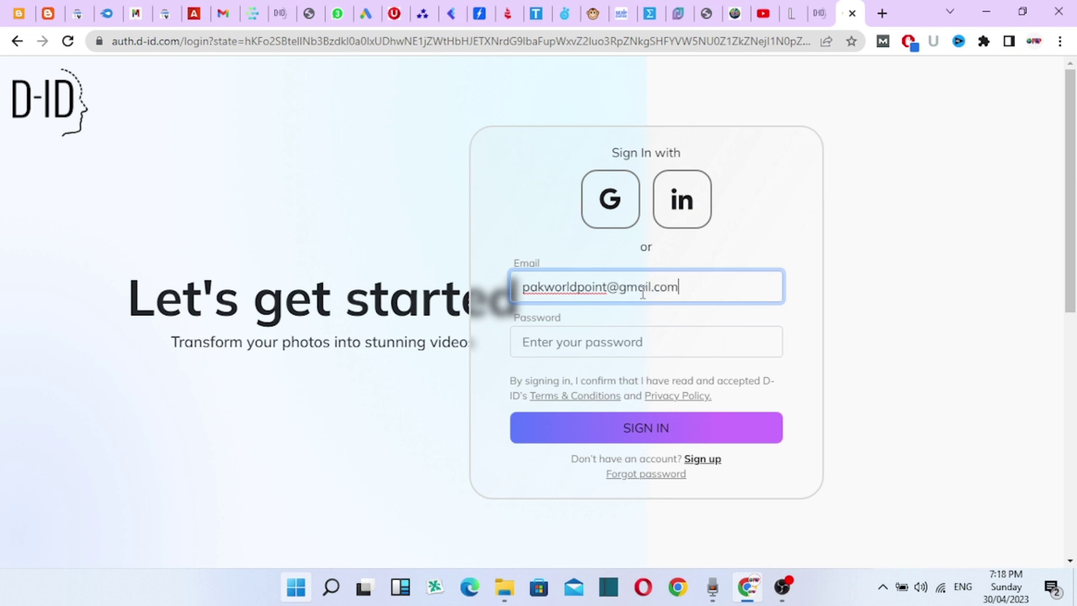
click(636, 342)
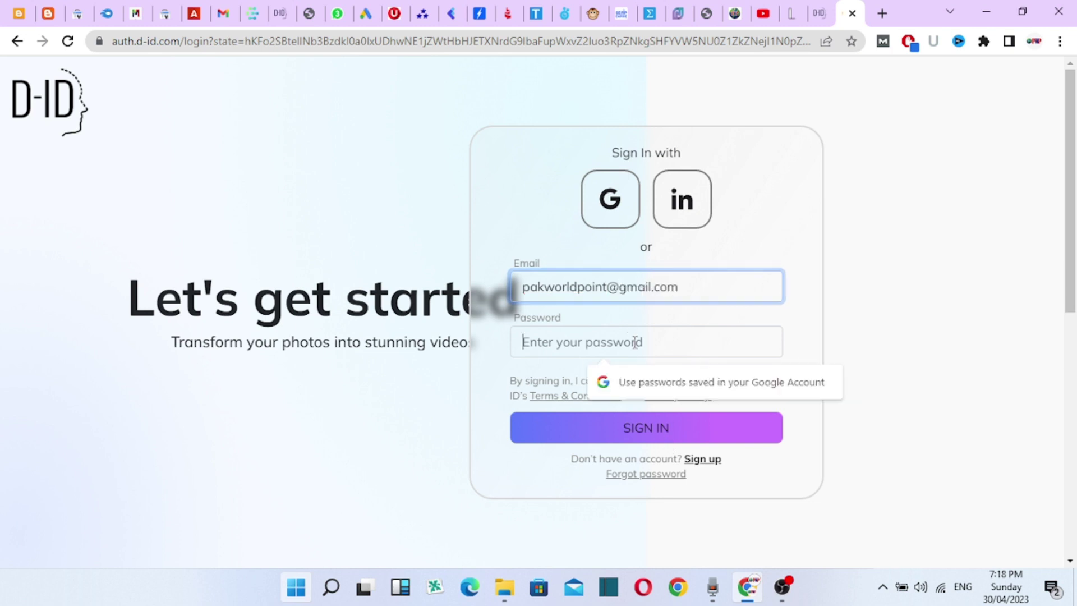
text(••)
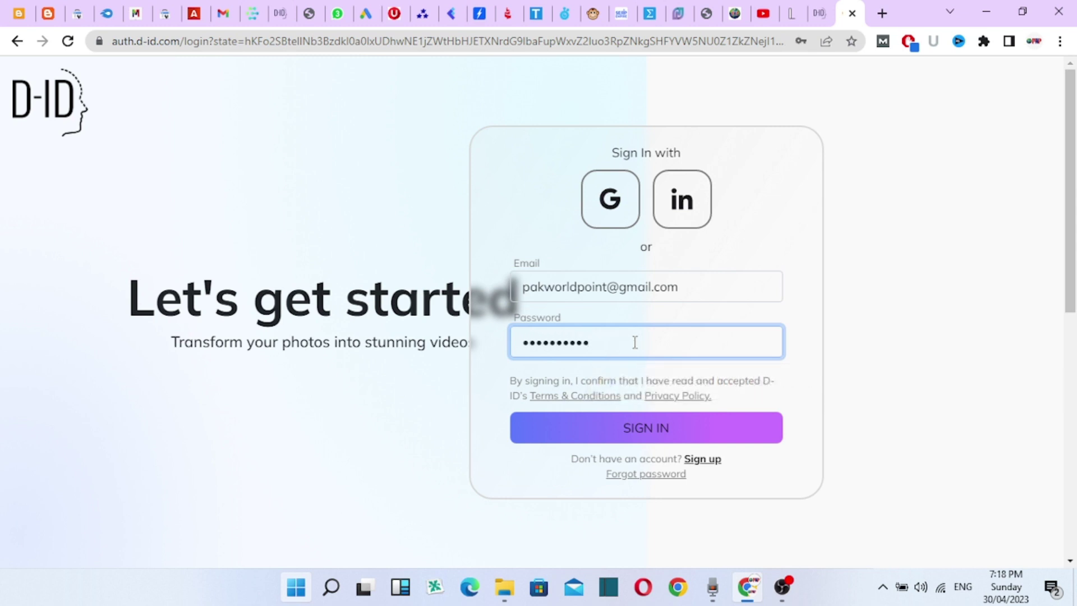
click(581, 285)
text(.)
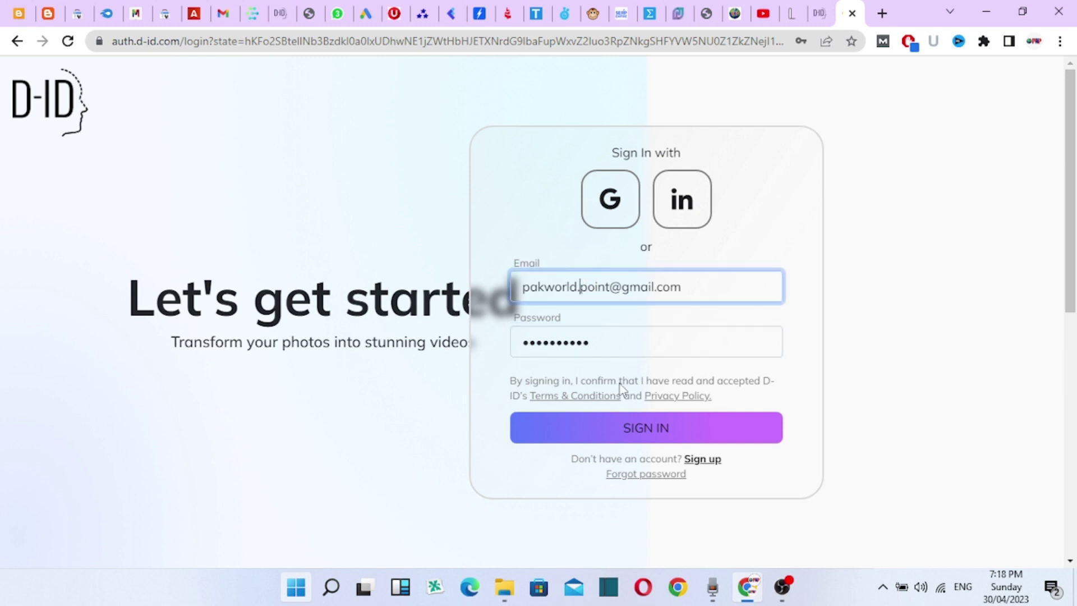
- Switch to sign-up, enter the full name, accept the terms and submit the registration
click(708, 463)
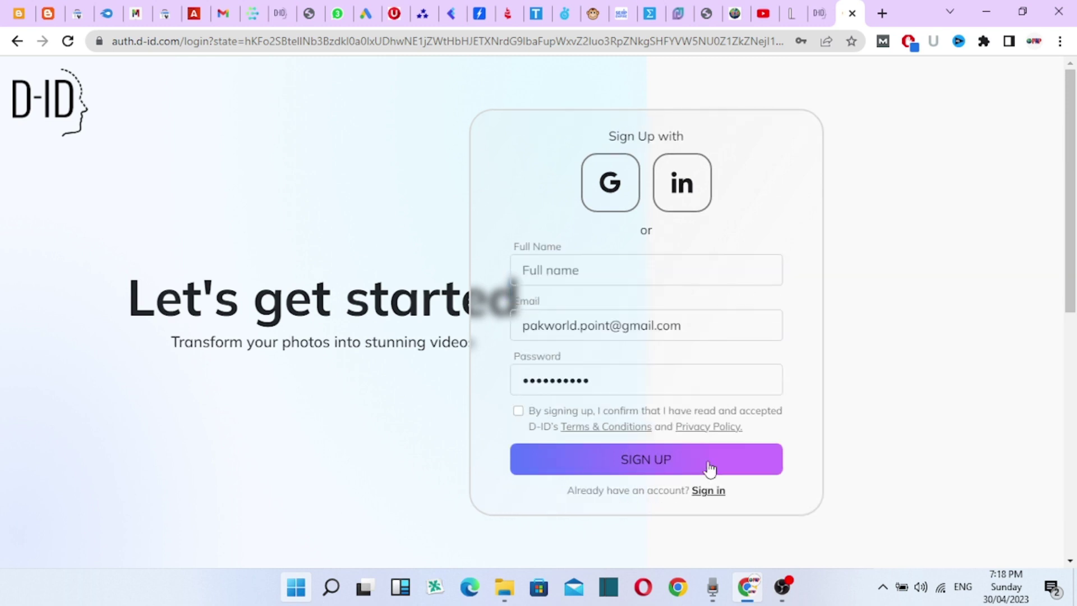
click(645, 264)
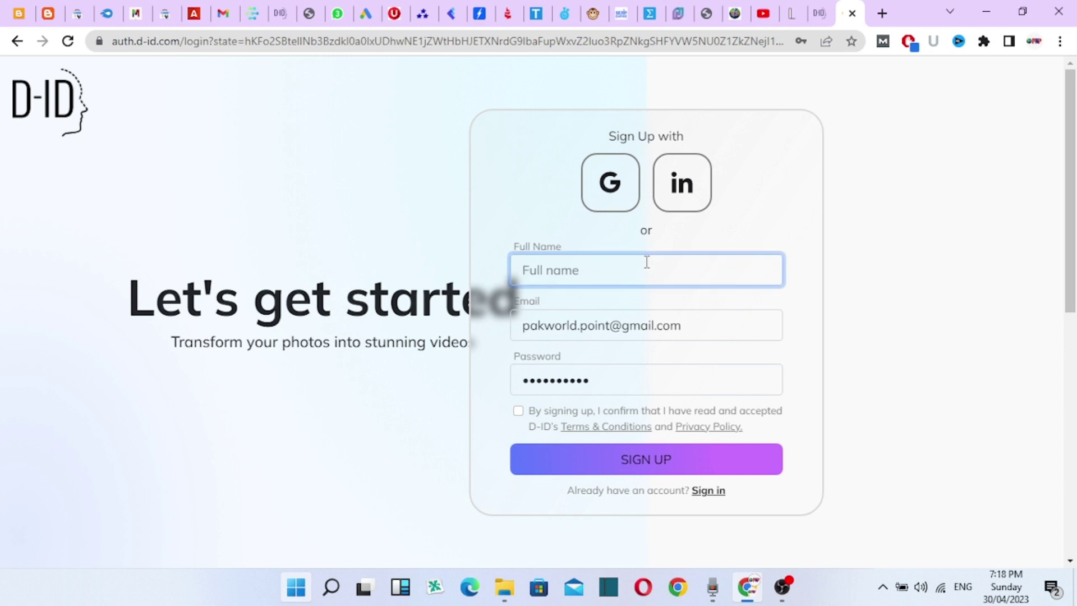
text(pak world)
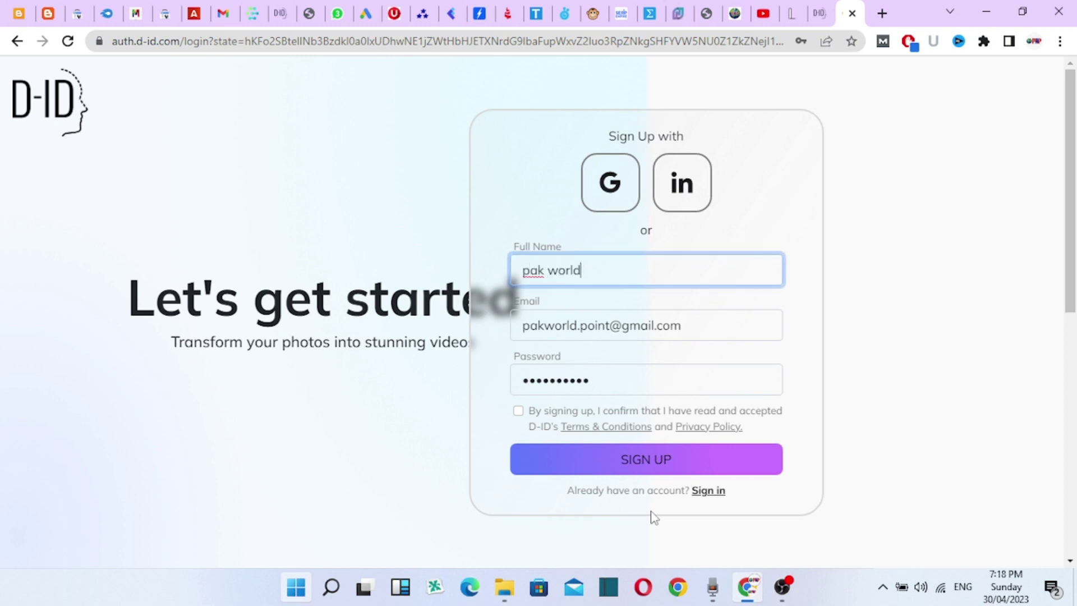
click(518, 412)
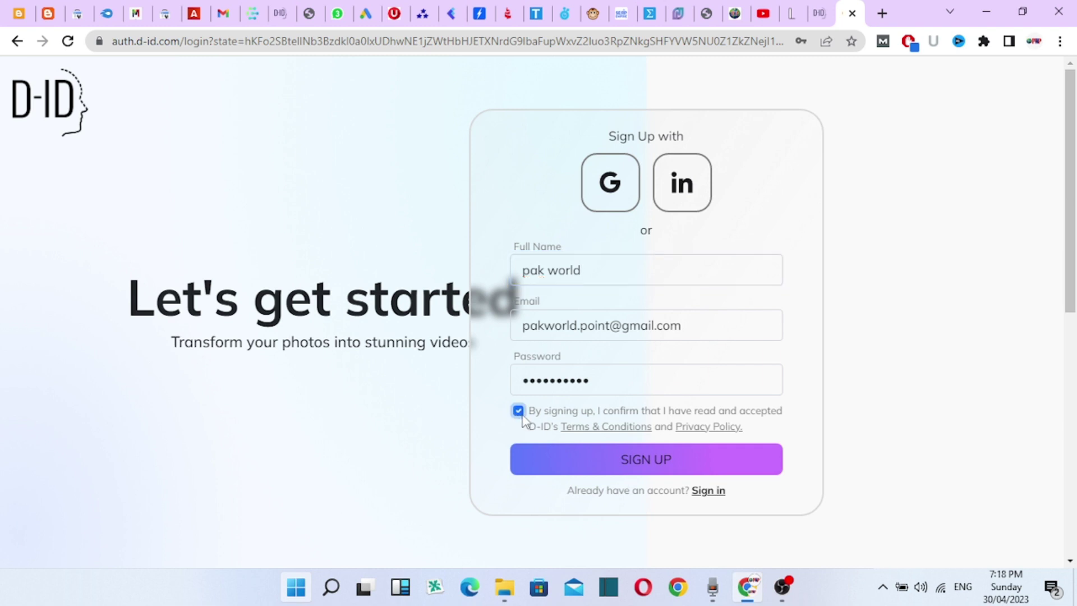
click(594, 459)
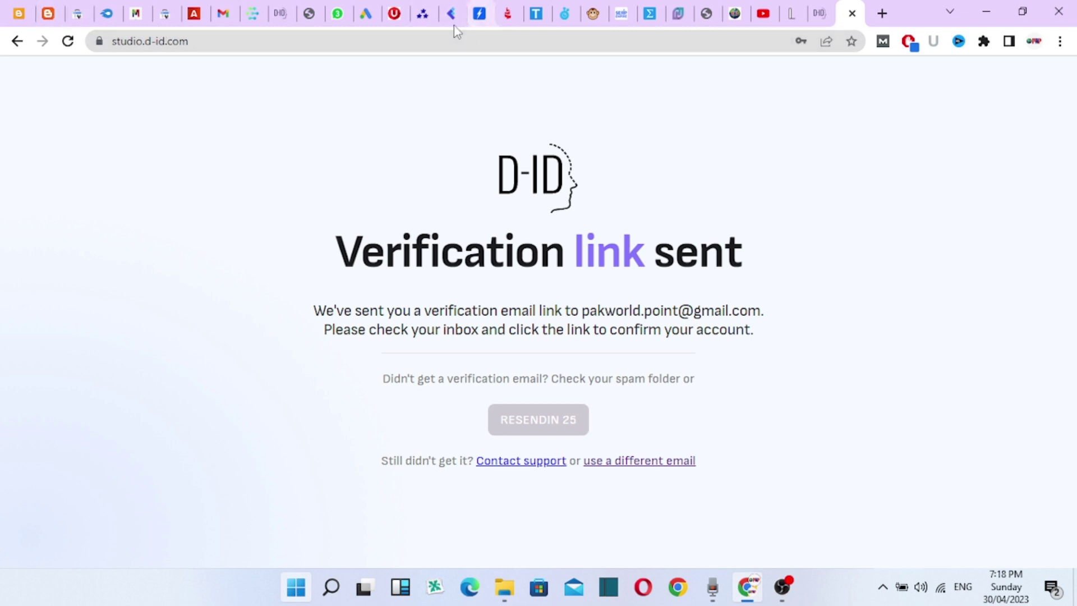
- Verify the account via the e-mailed link and return to the studio's Video Library tab
mouse_move(287, 25)
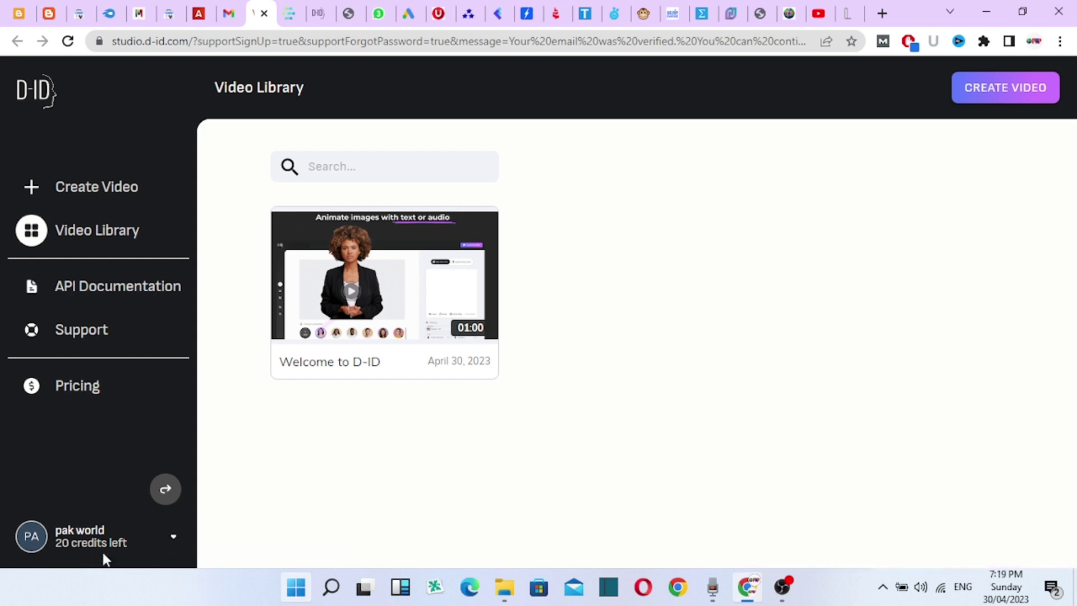
- Start a new video and open the presenter photo picker, then dismiss it
click(105, 194)
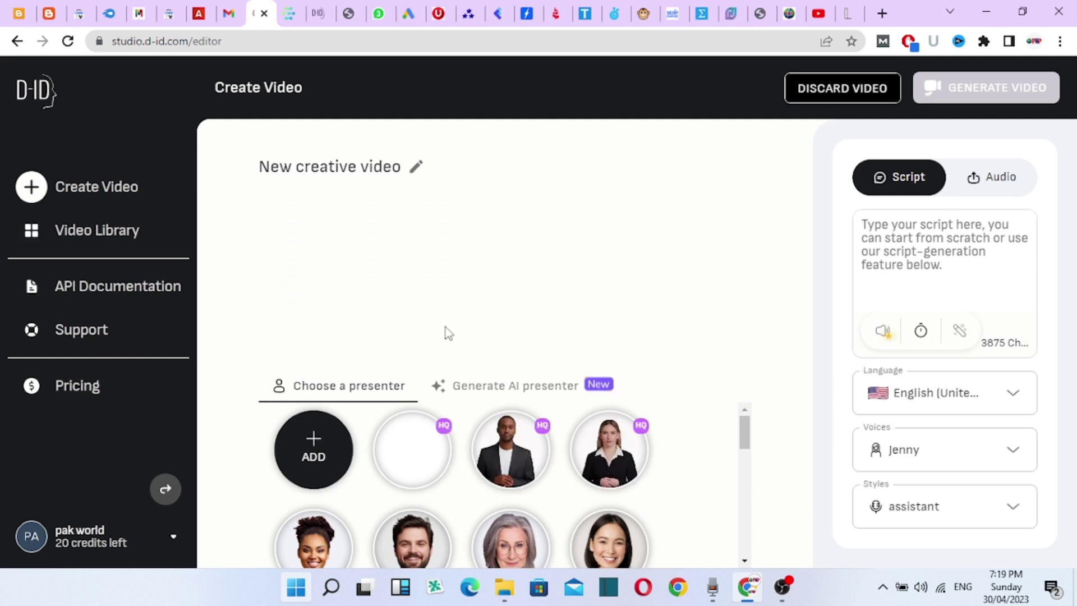
click(318, 447)
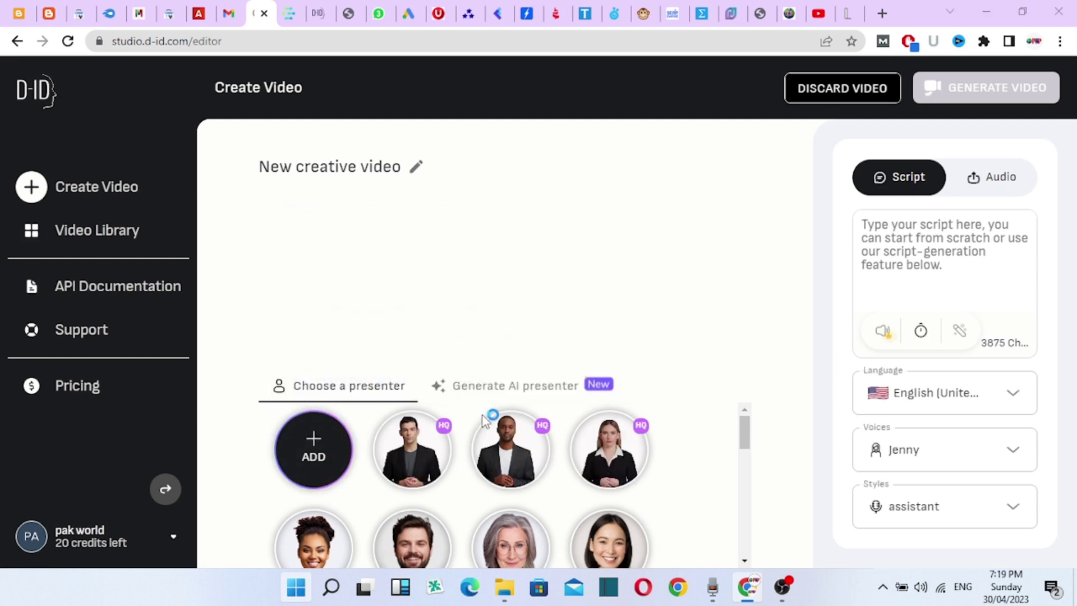
scroll(589, 511, down, 3)
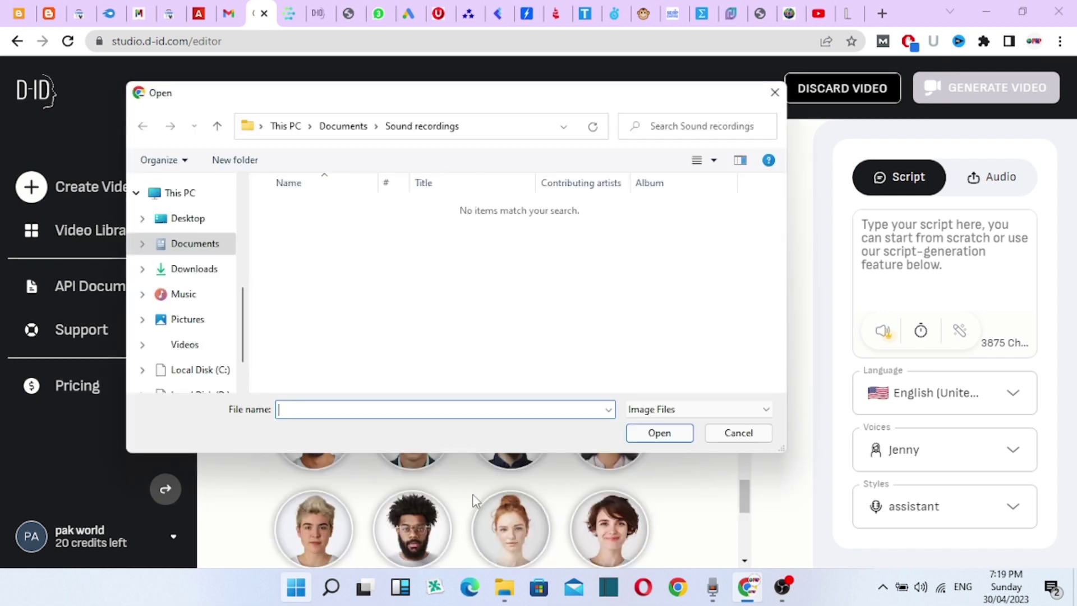
click(732, 433)
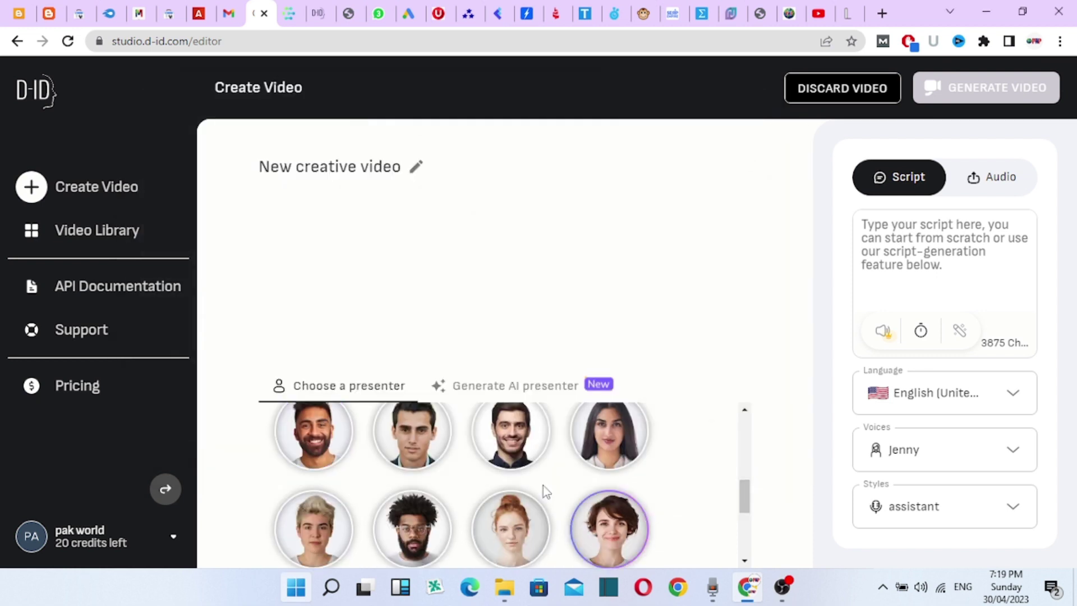
scroll(516, 486, down, 2)
scroll(467, 500, up, 3)
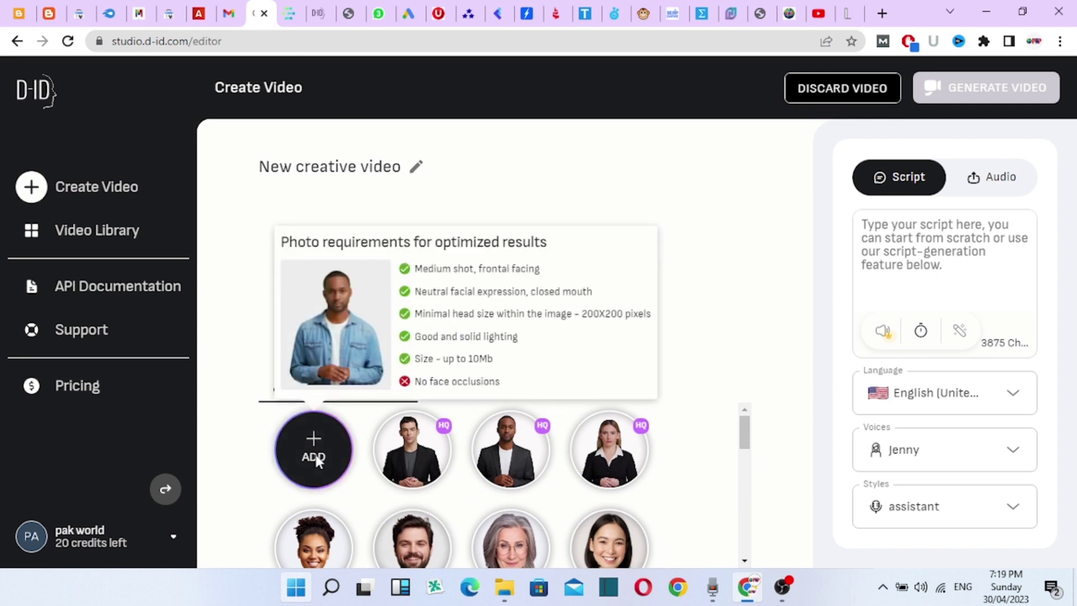
- Upload 'picture of a dyeing frail man' from Downloads as the presenter photo
click(317, 459)
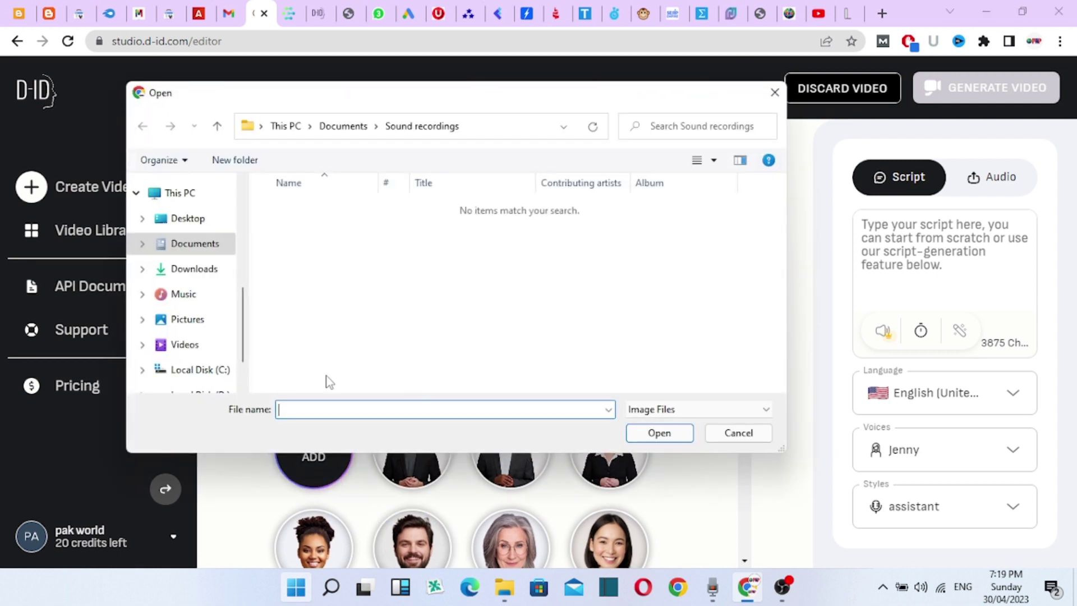
click(206, 279)
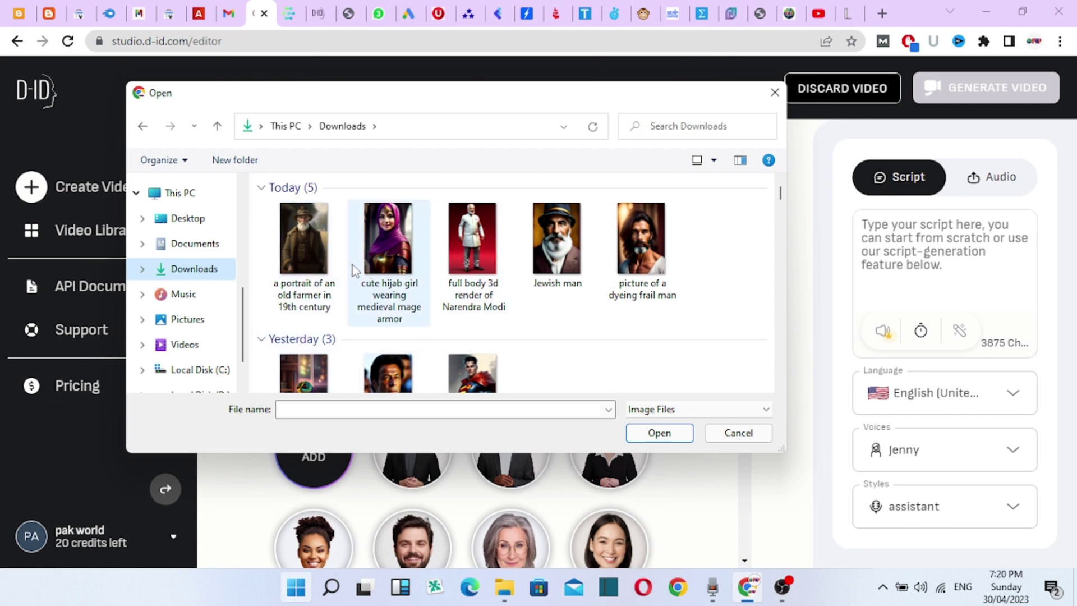
click(645, 262)
click(670, 430)
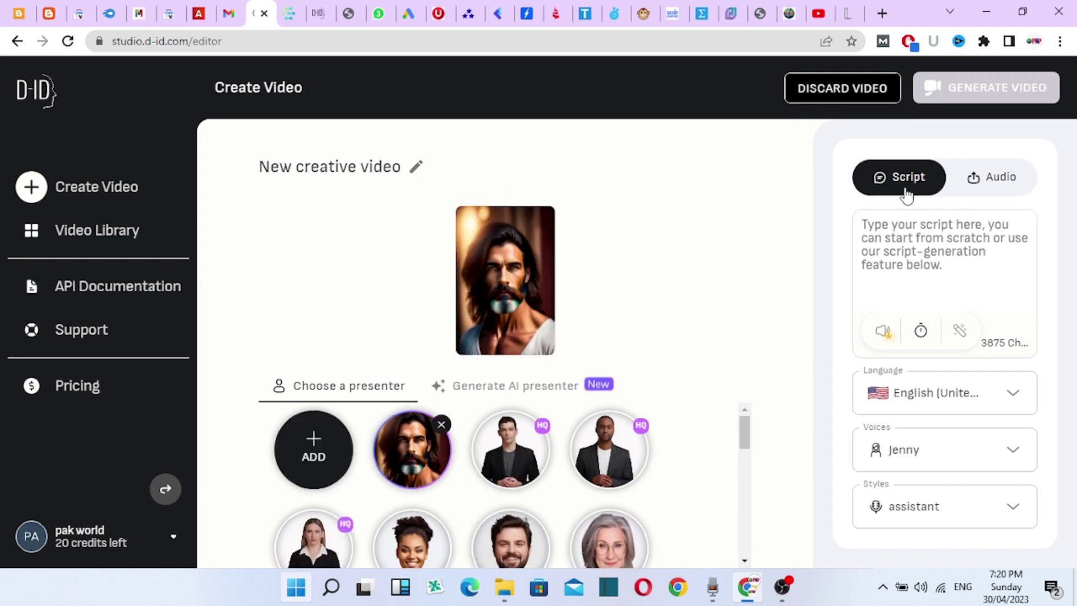
- Toggle between the voice upload and text script options, ending on text script
click(982, 186)
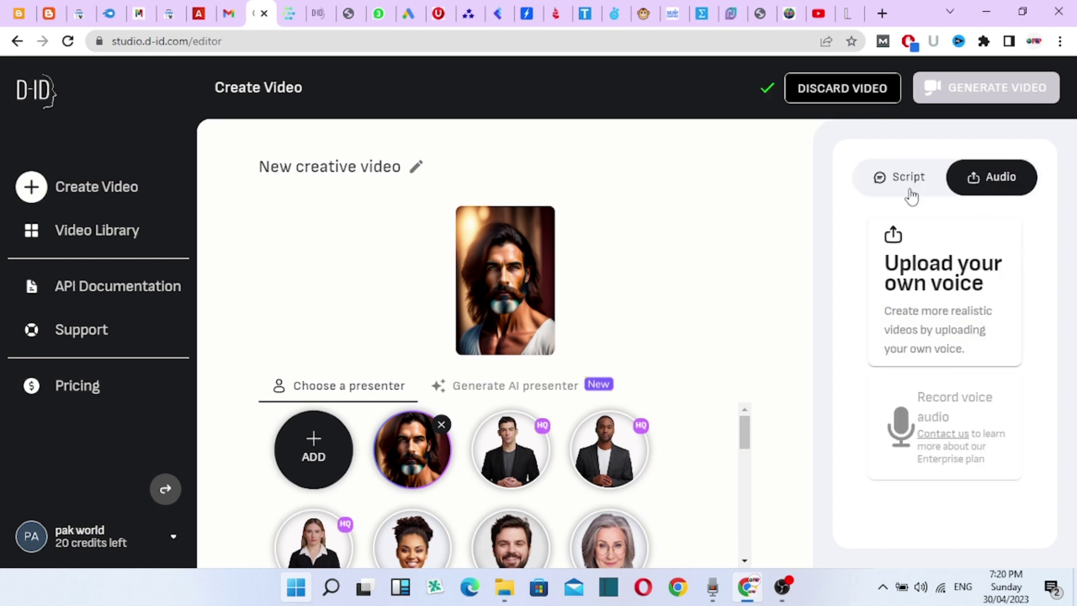
click(910, 193)
click(971, 189)
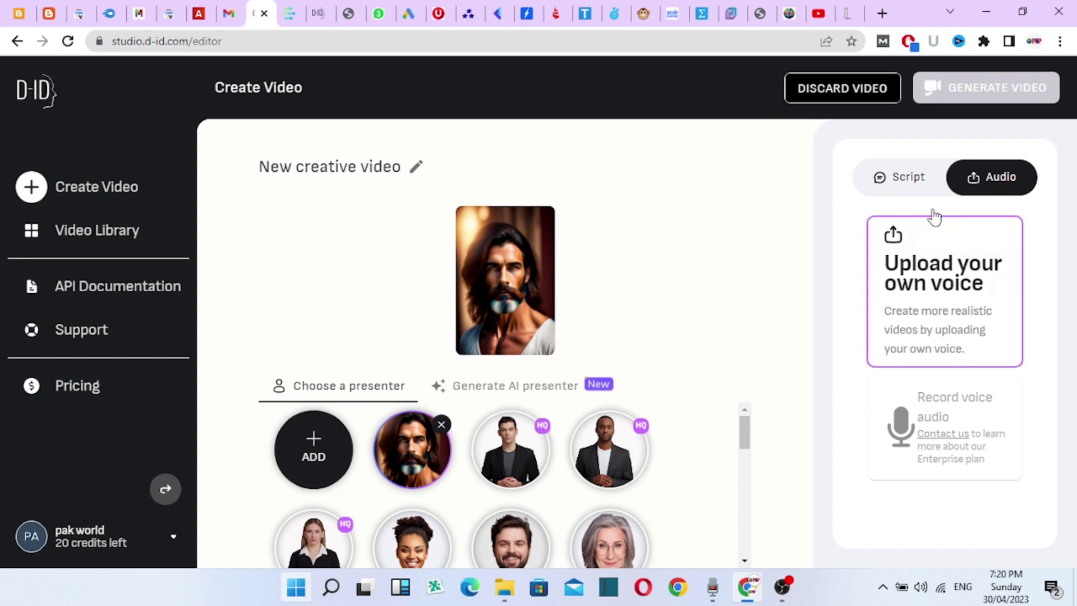
click(923, 193)
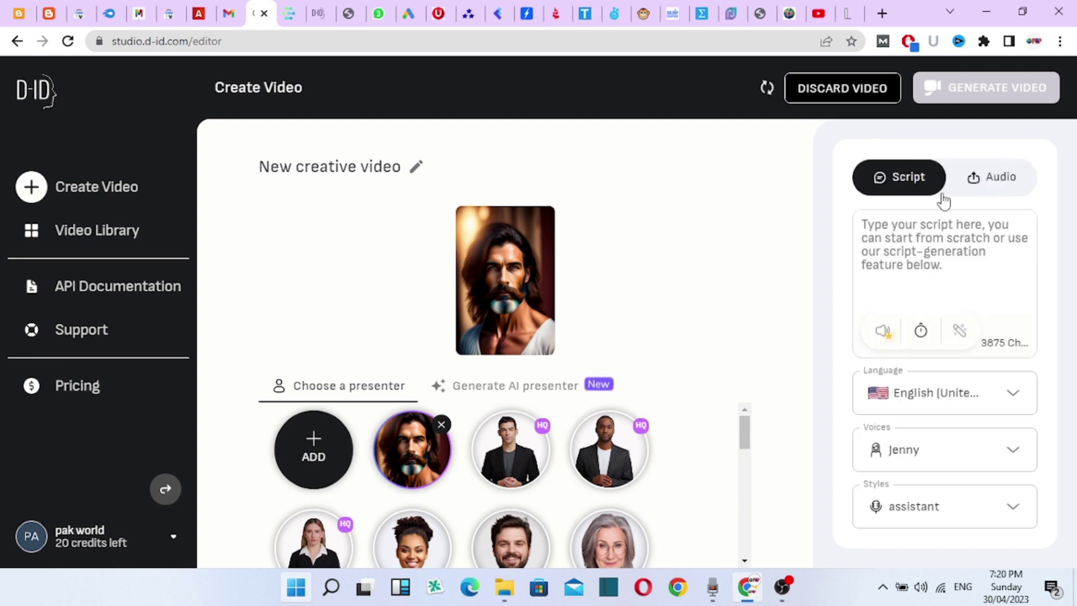
click(1006, 179)
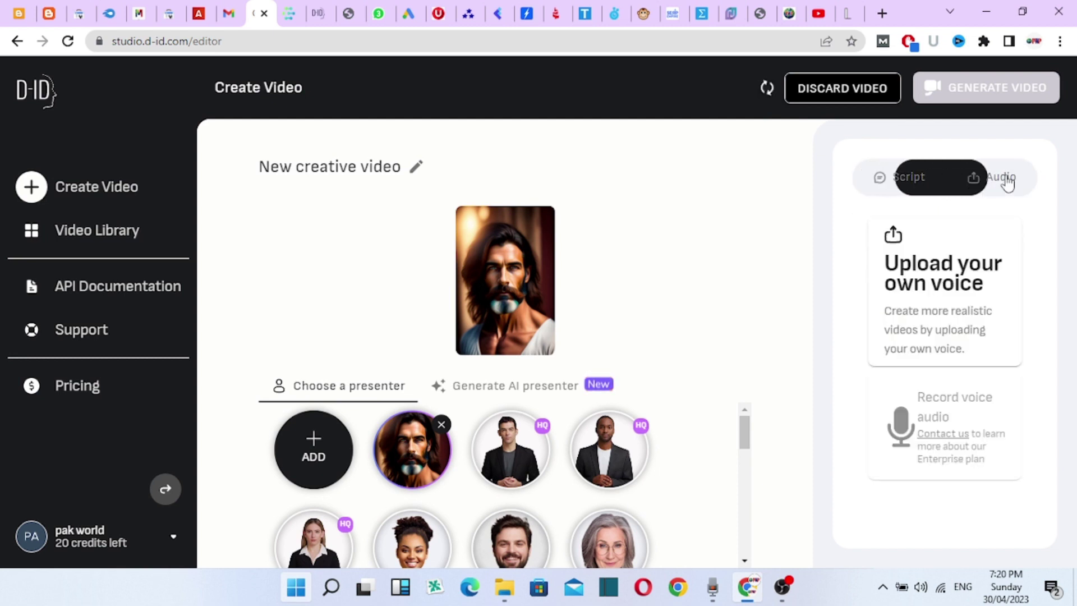
click(904, 178)
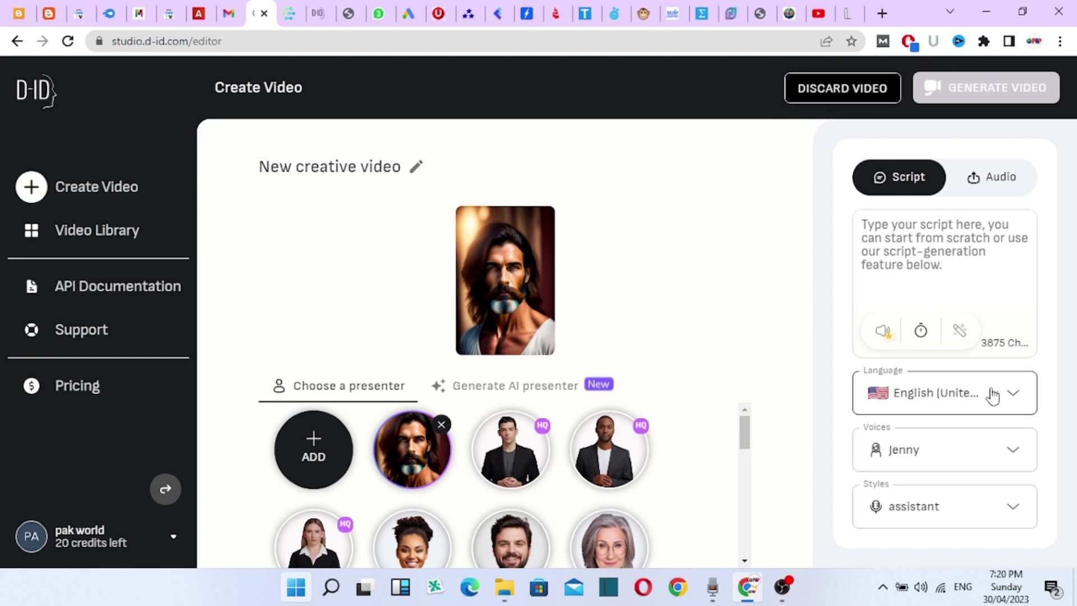
- Review the language and voice lists, keeping English (United States) and the Jenny voice
click(1012, 395)
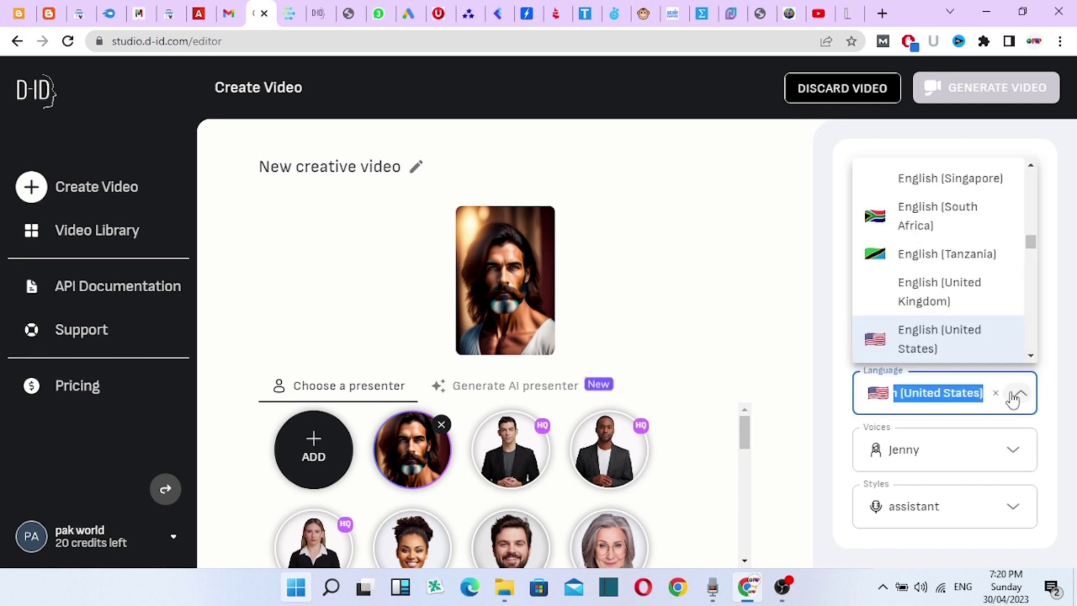
scroll(996, 275, down, 10)
scroll(971, 315, down, 15)
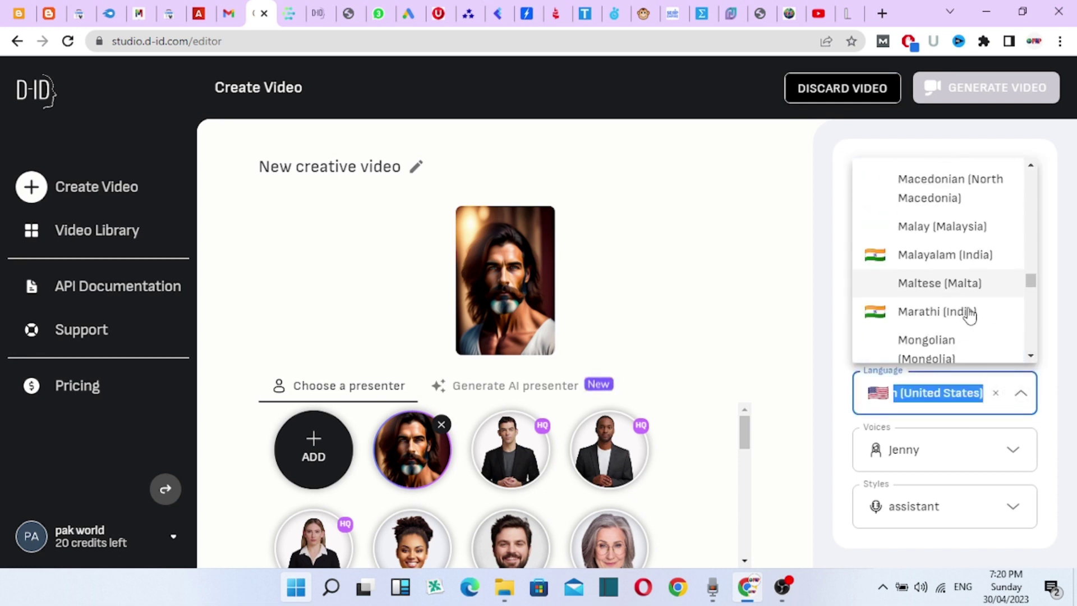
scroll(970, 318, down, 10)
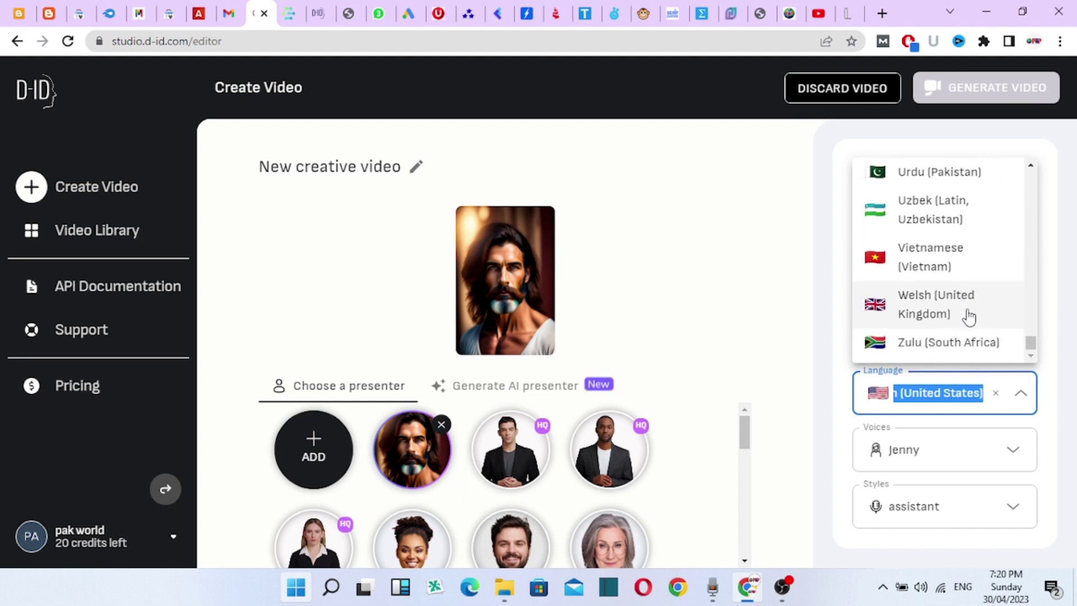
scroll(969, 317, up, 1)
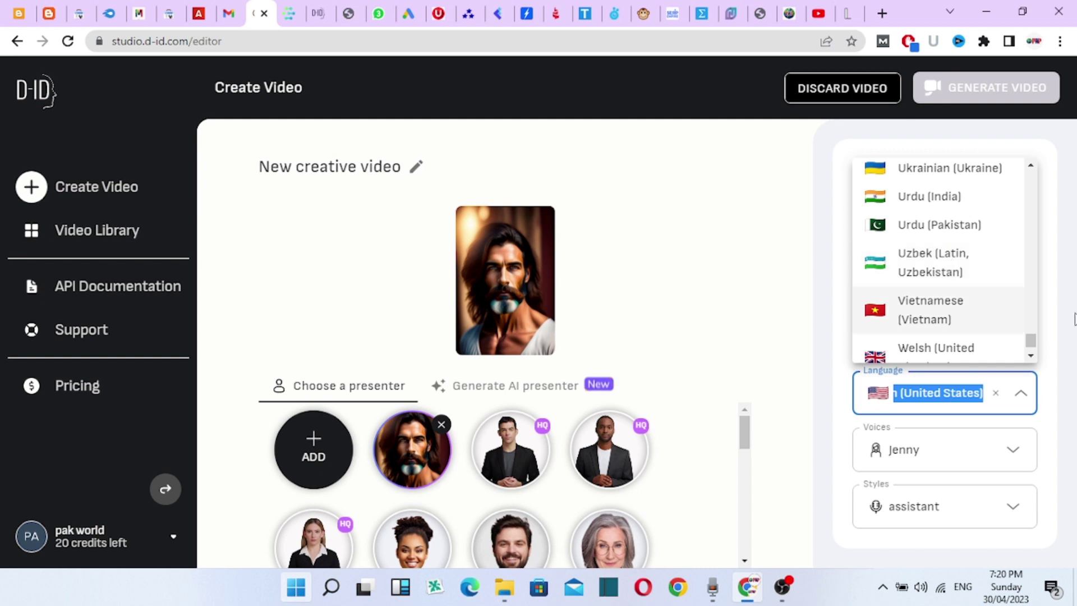
click(1051, 311)
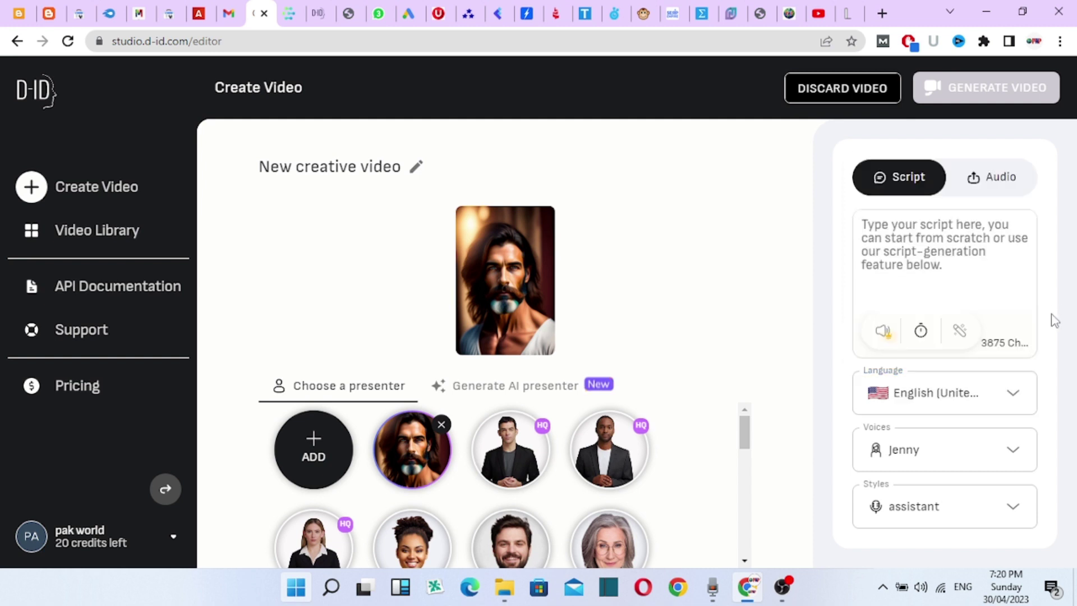
click(1012, 457)
scroll(954, 320, down, 2)
scroll(952, 338, down, 8)
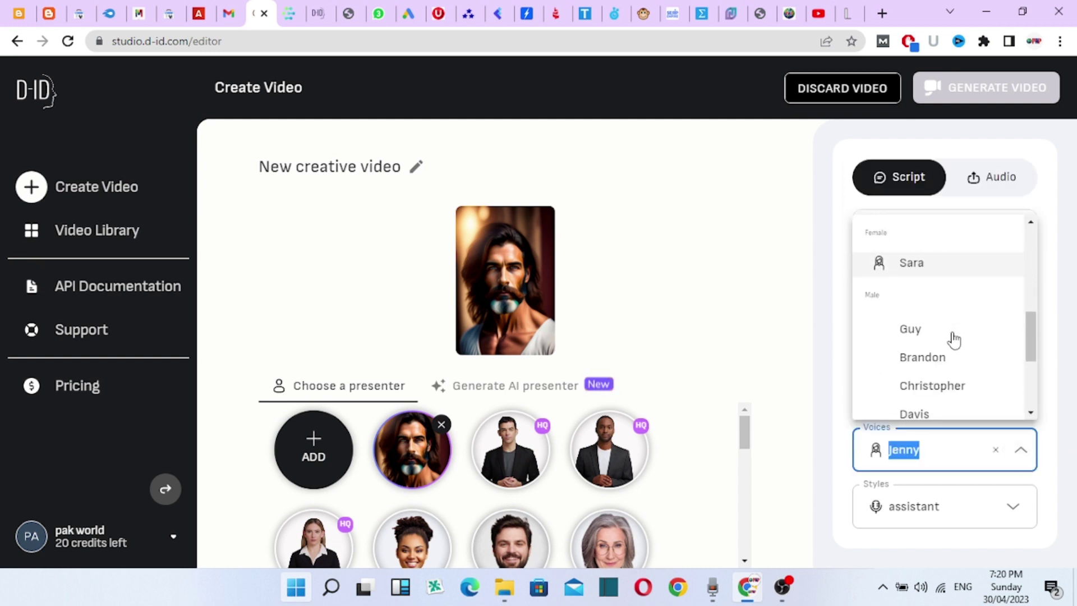
click(1058, 378)
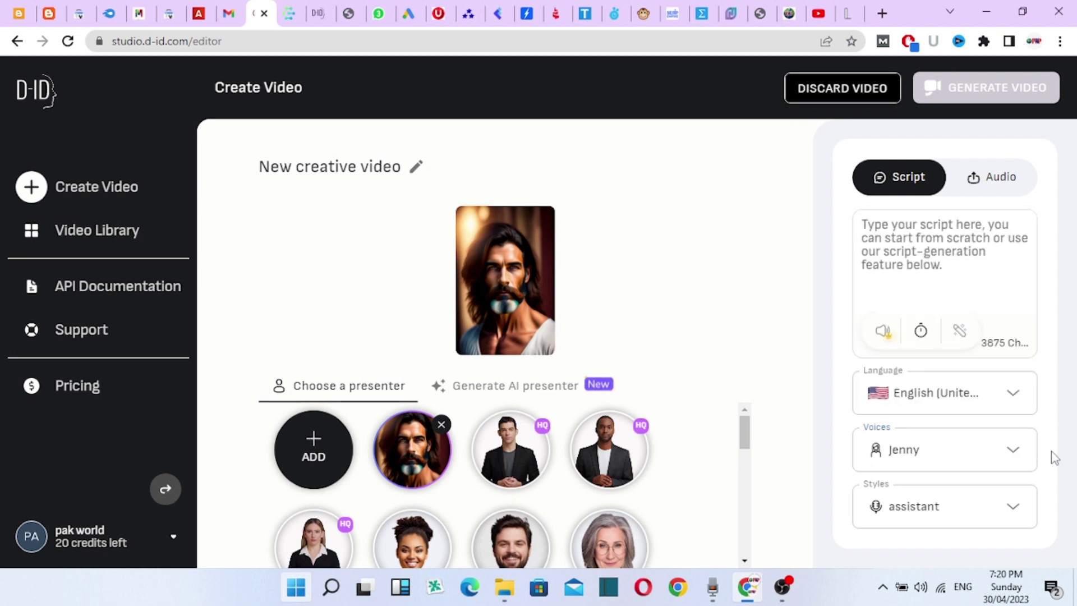
- Browse the speaking styles, keeping the assistant style
click(1017, 507)
scroll(965, 411, down, 1)
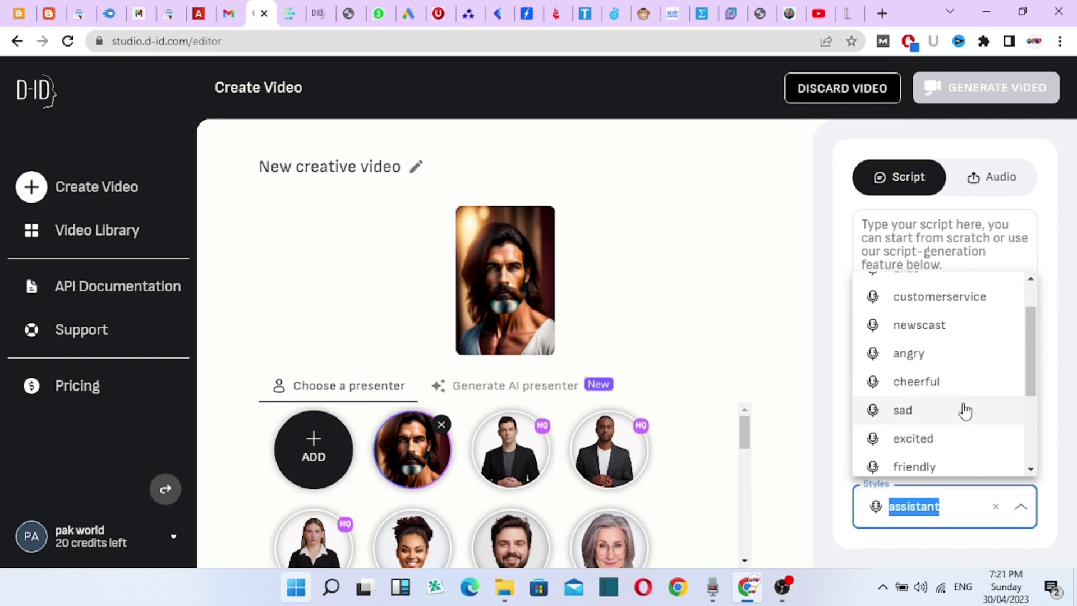
scroll(965, 410, down, 1)
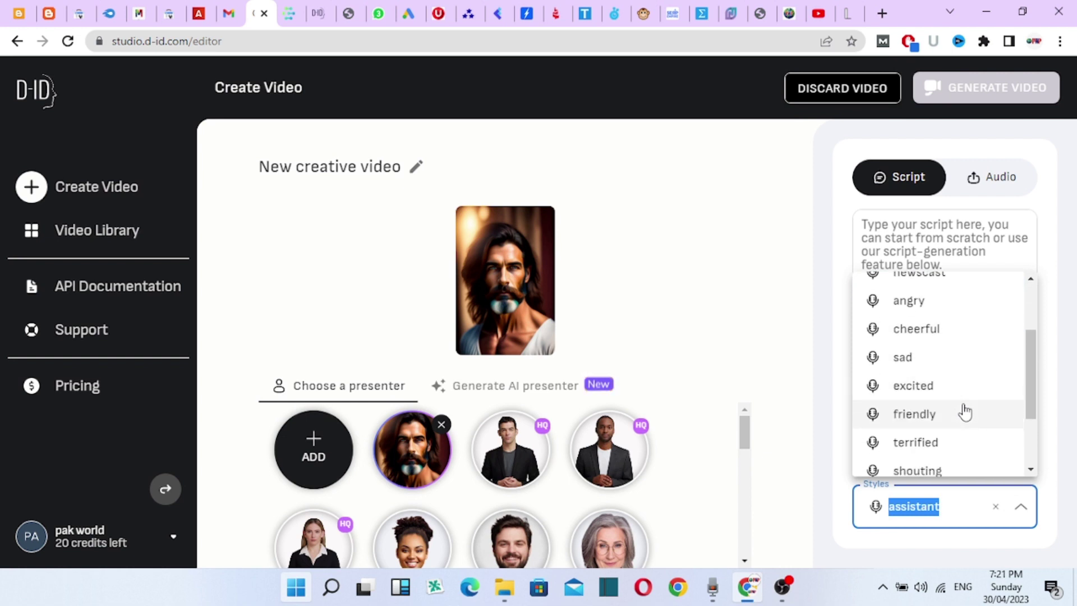
scroll(965, 413, up, 2)
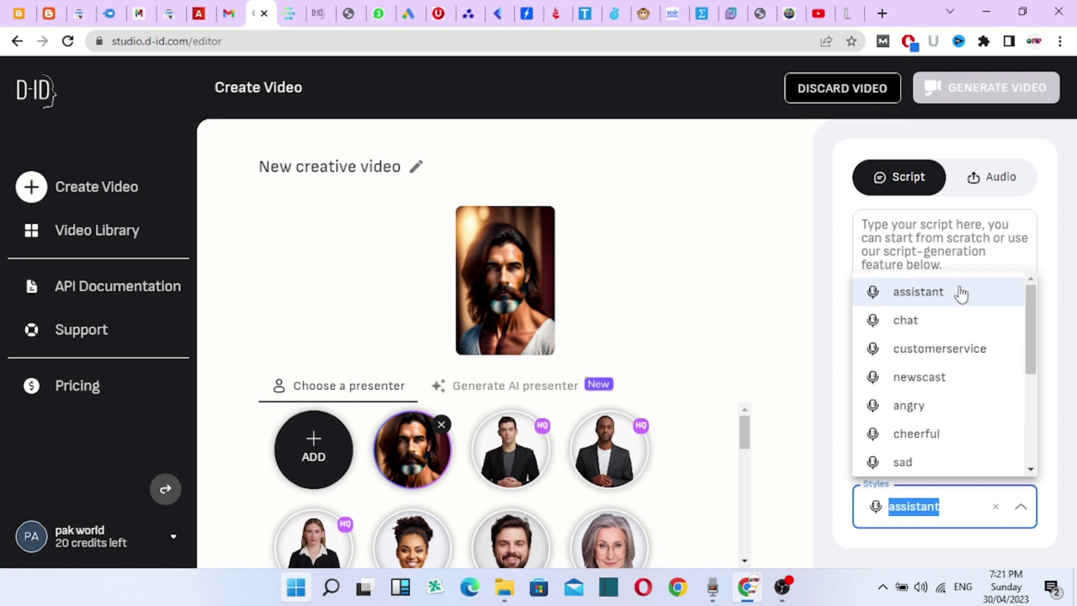
click(1046, 334)
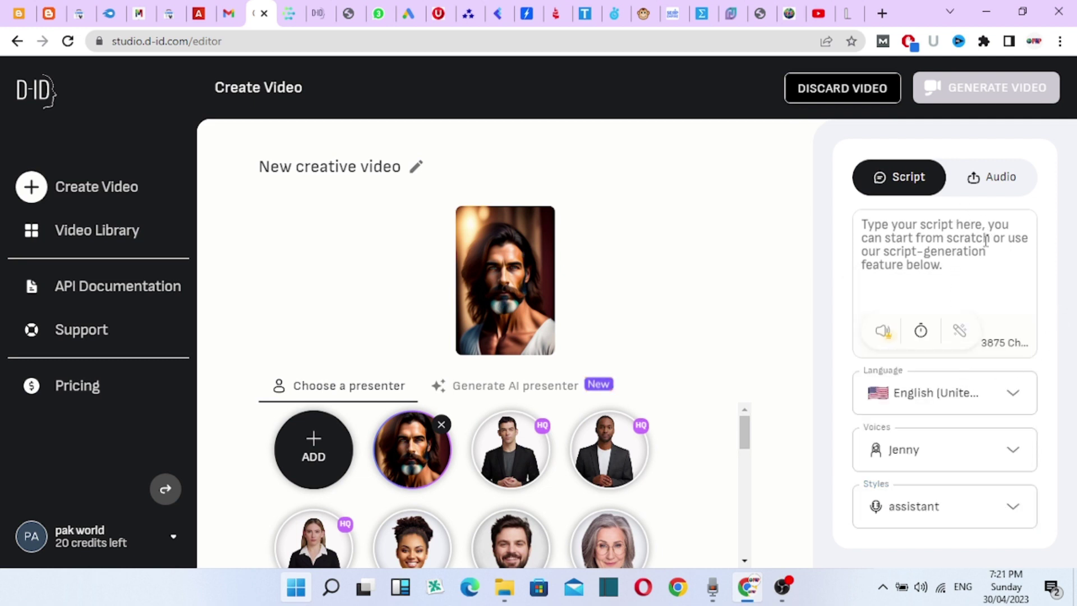
- Switch the voice source to Audio and bring up Windows Voice Recorder
click(987, 181)
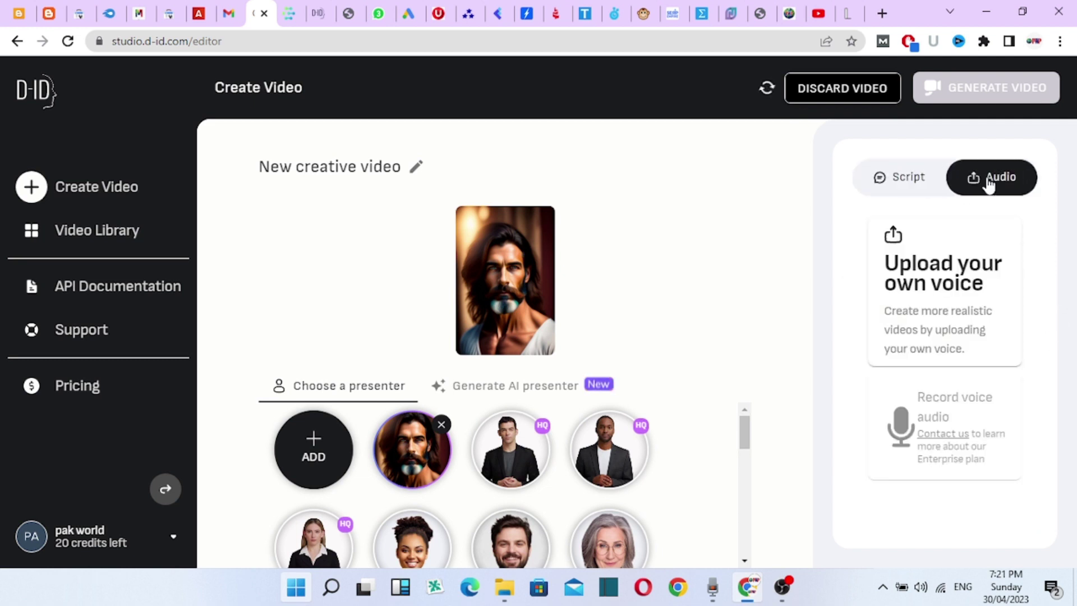
click(711, 596)
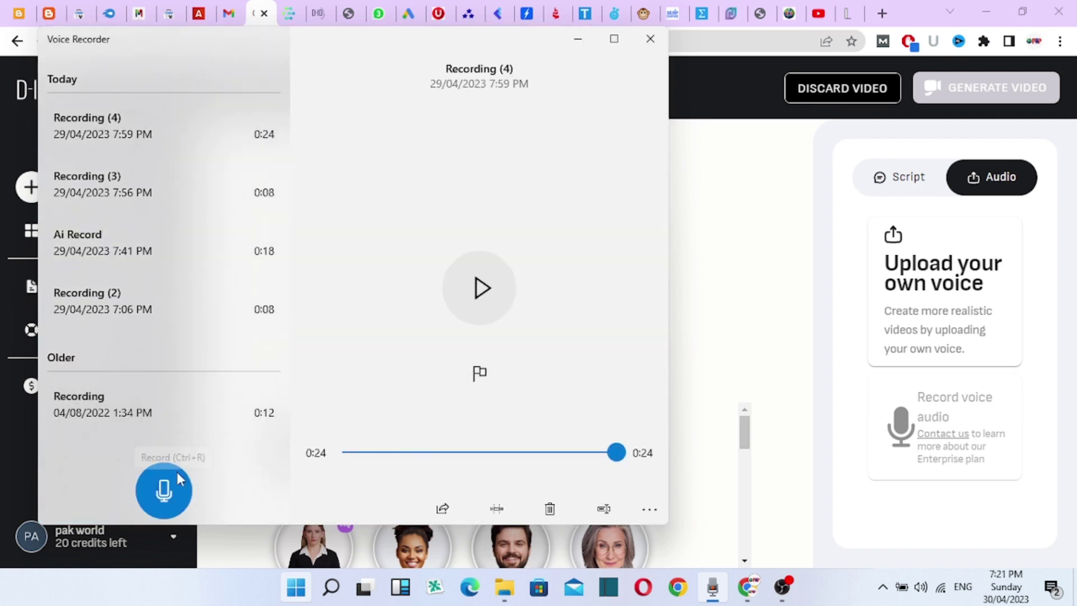
- Record a 16-second voice clip as Recording (5) and play it back
click(165, 491)
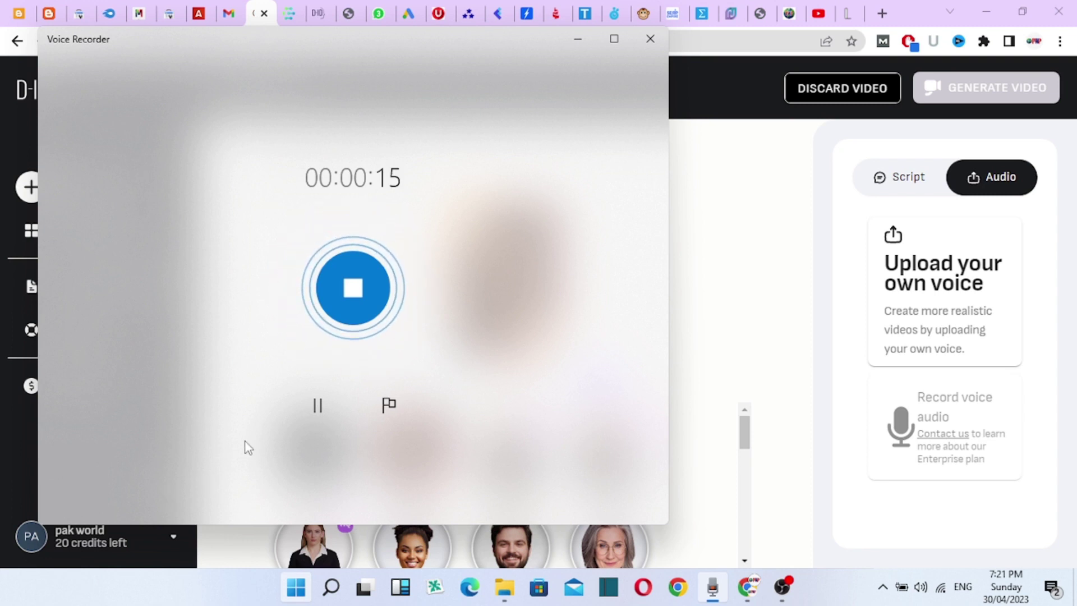
click(347, 322)
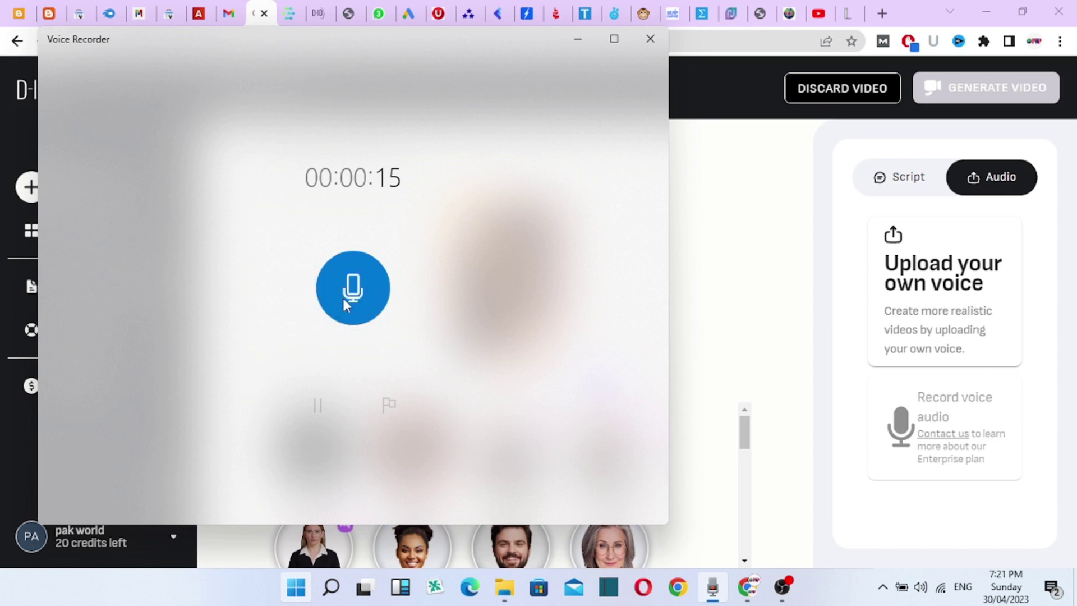
click(344, 298)
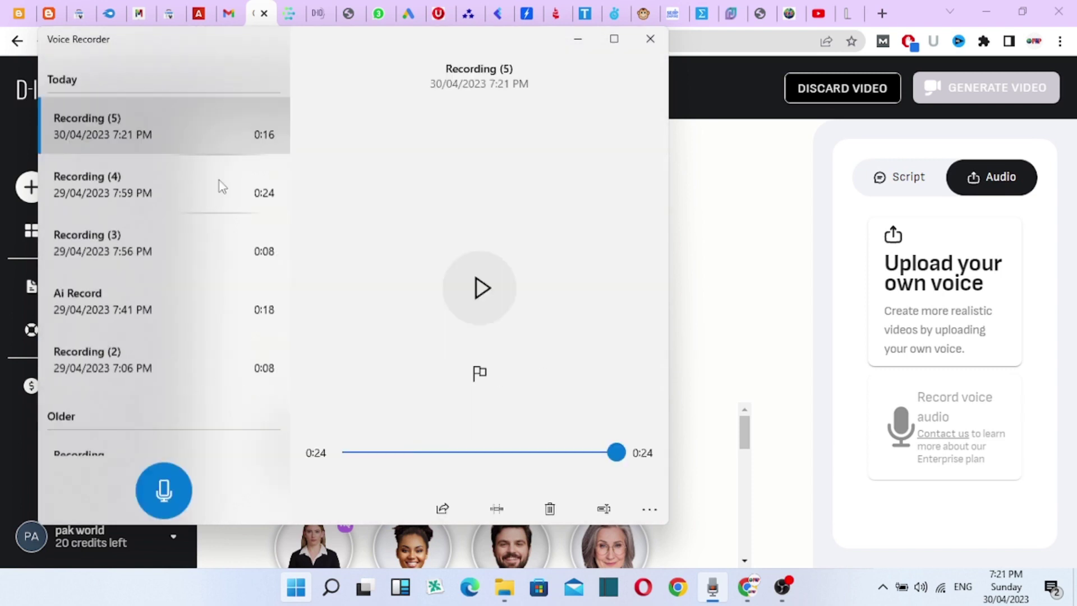
click(500, 296)
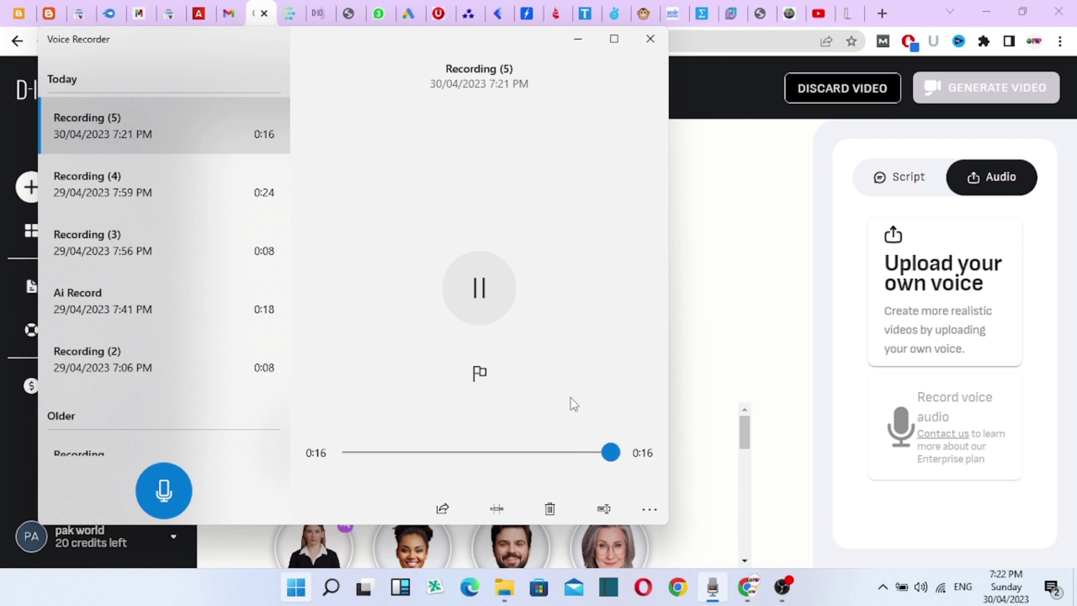
- Upload Recording (5) from Documents > Sound recordings as the video's voice audio
click(765, 311)
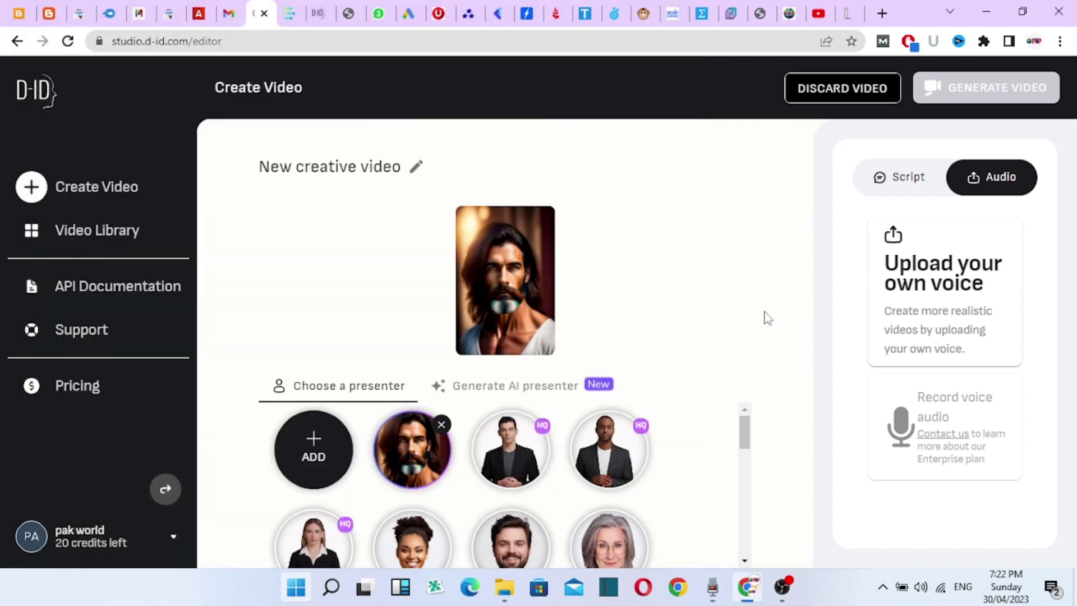
click(939, 284)
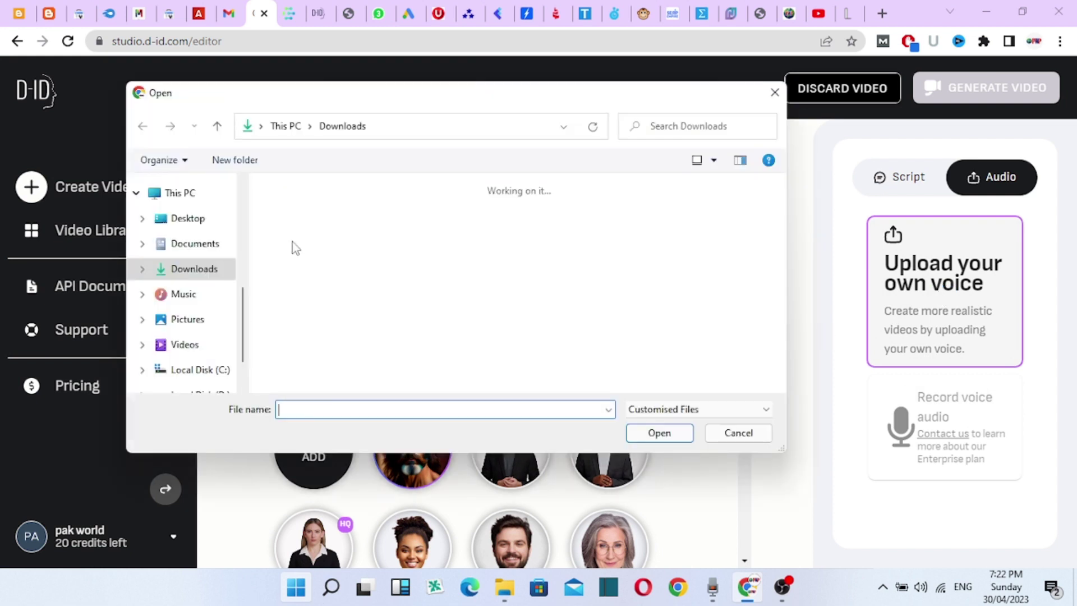
scroll(202, 330, down, 1)
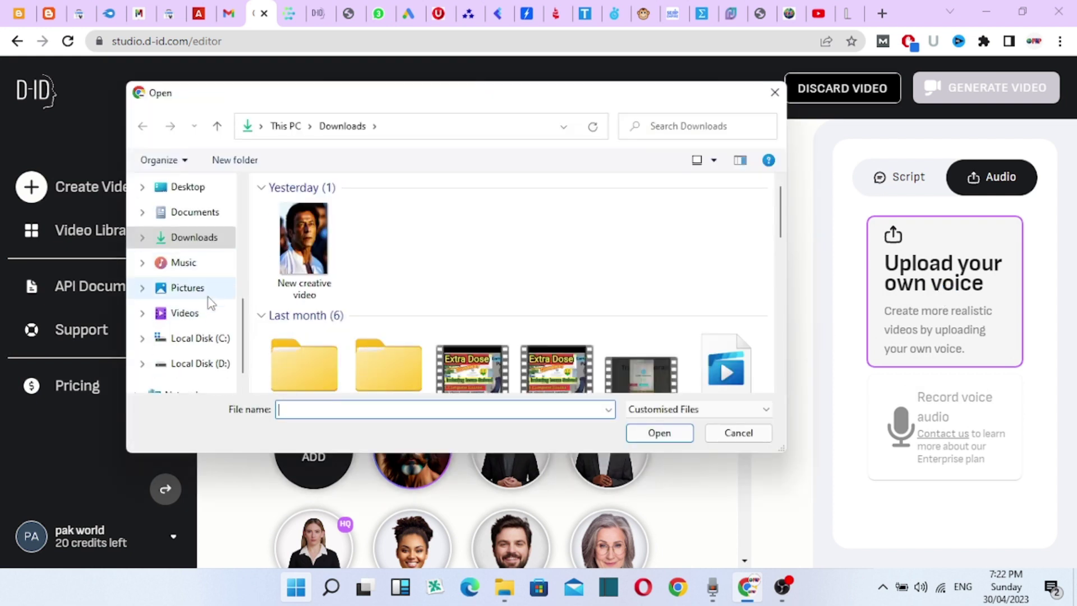
scroll(202, 319, down, 1)
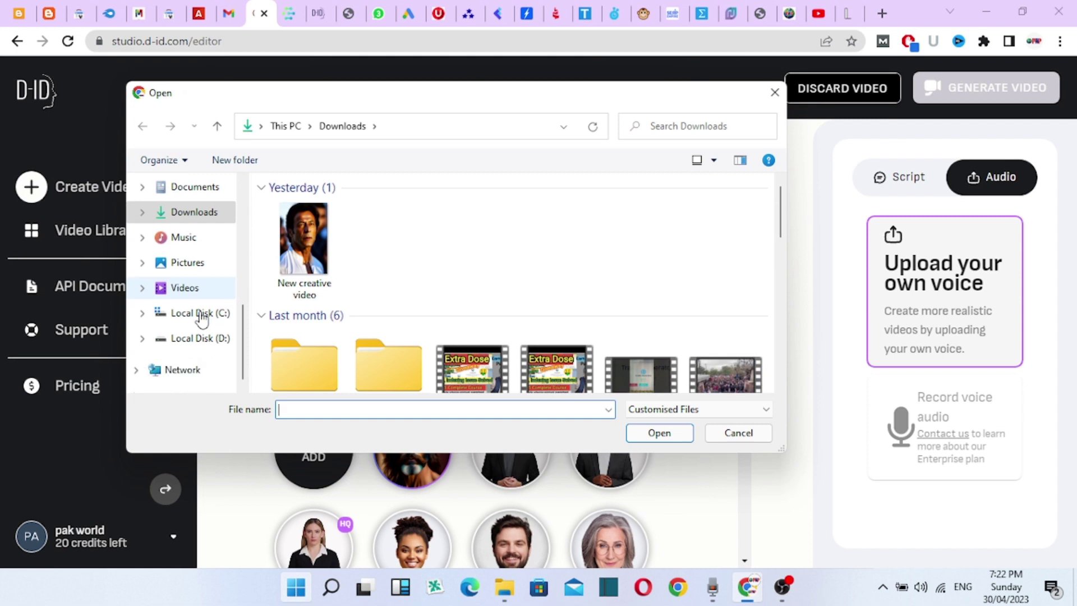
scroll(202, 319, up, 3)
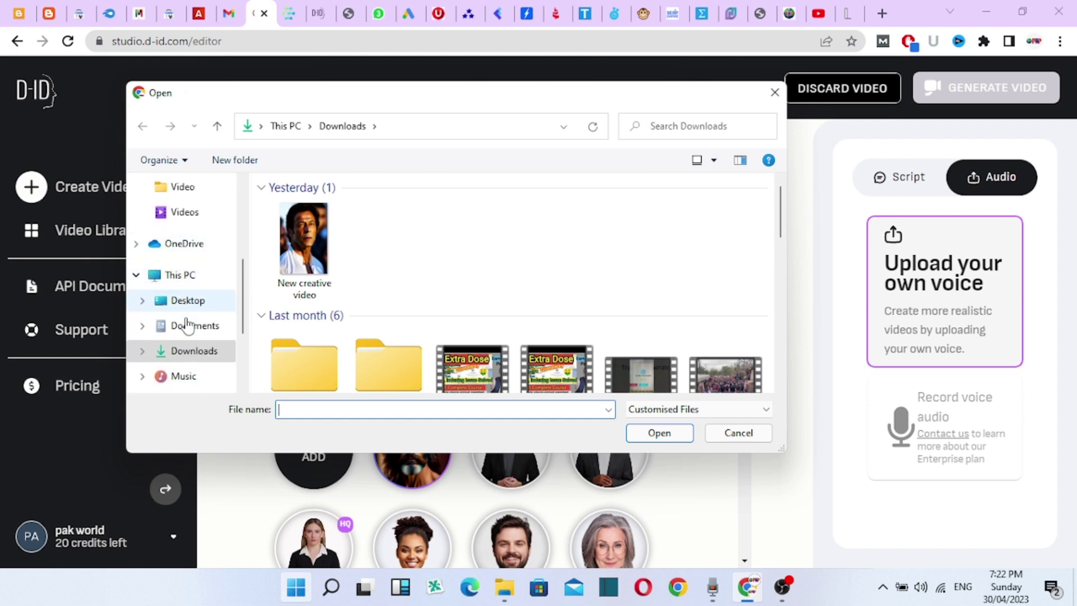
click(191, 326)
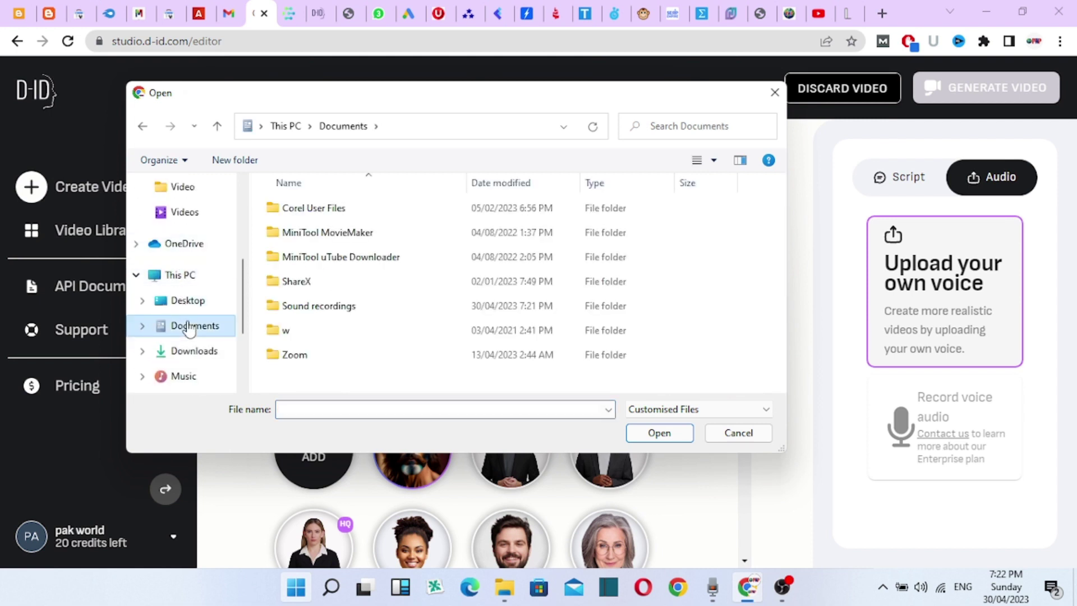
double_click(343, 313)
click(325, 308)
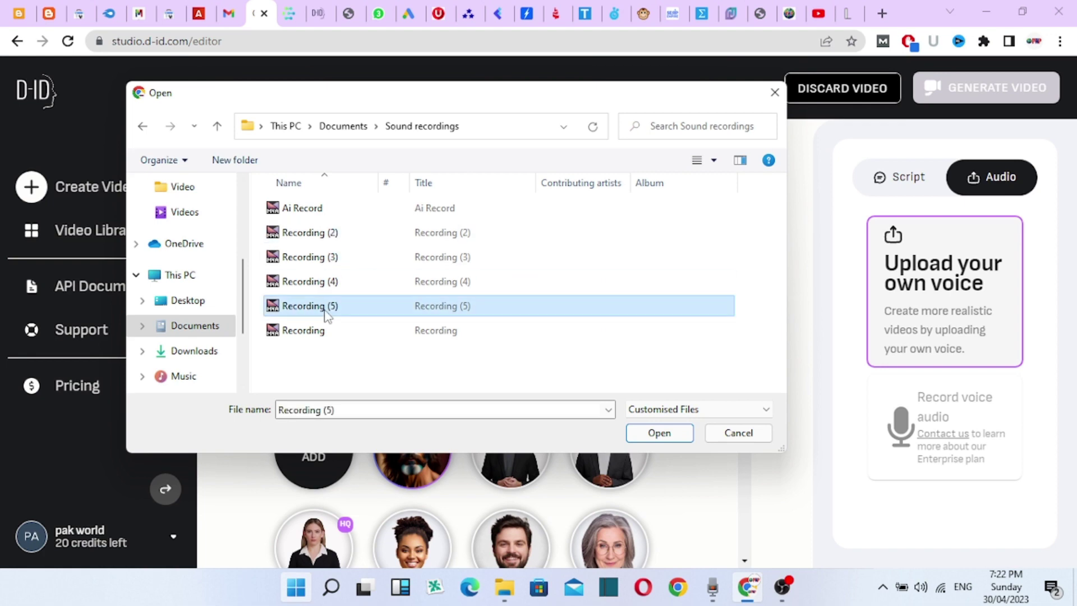
click(654, 433)
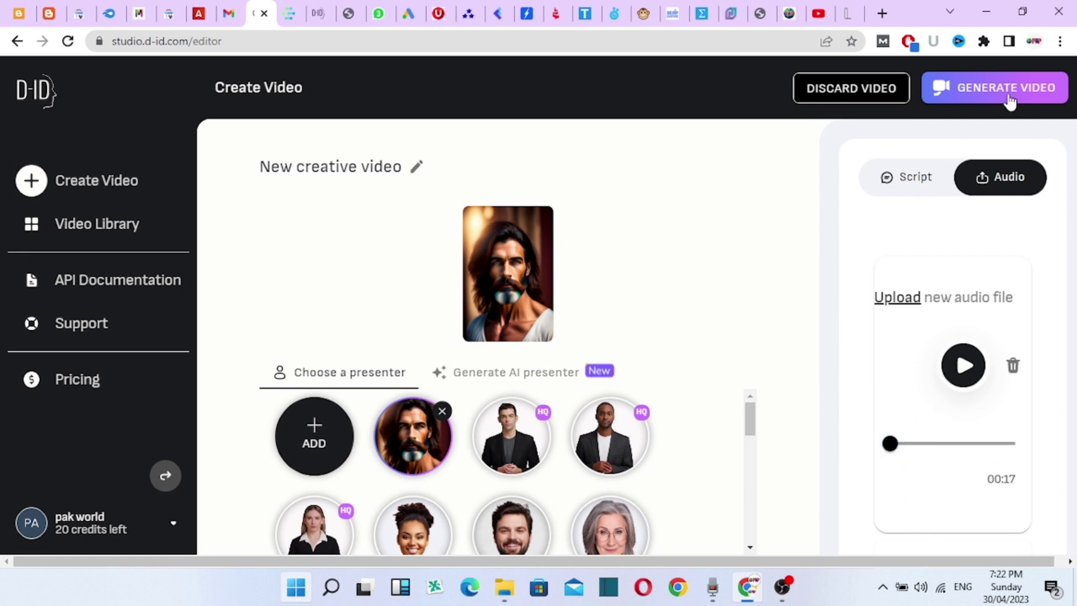
- Generate the talking video, confirming the 2-credit cost
click(972, 91)
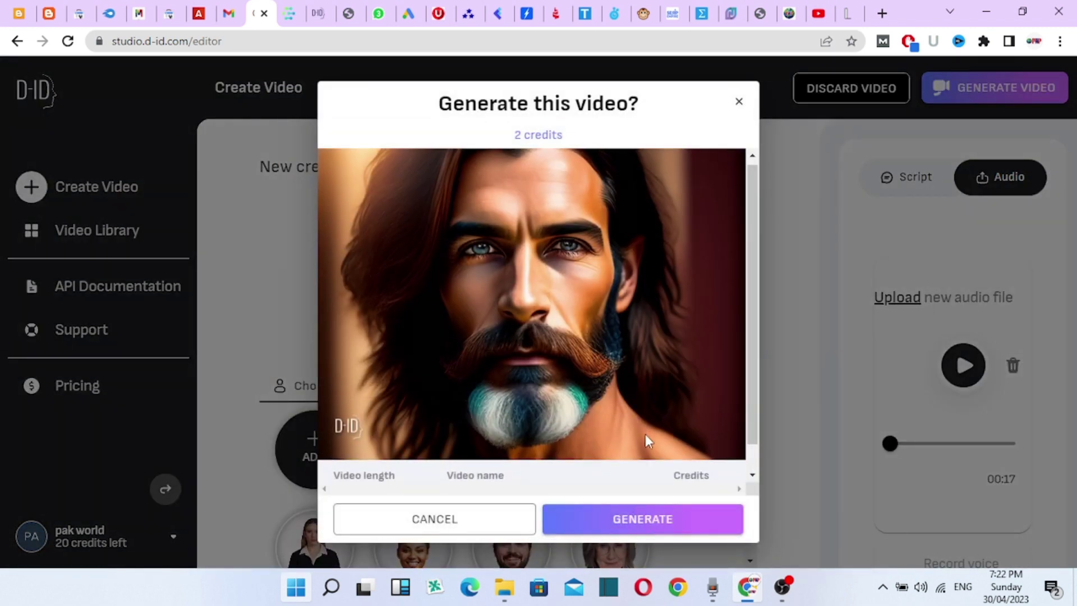
scroll(647, 434, down, 1)
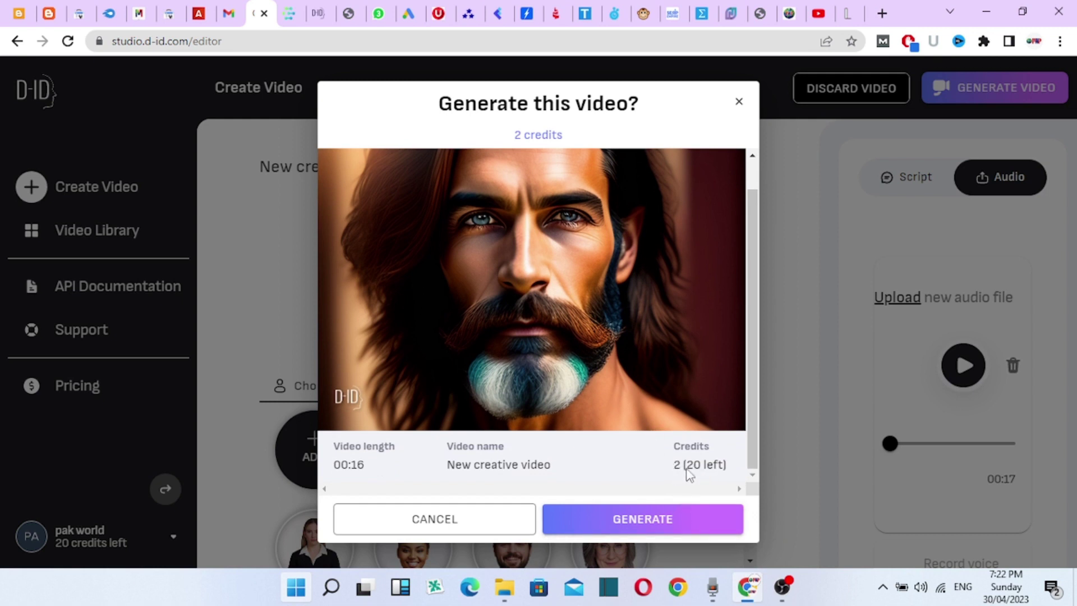
click(627, 528)
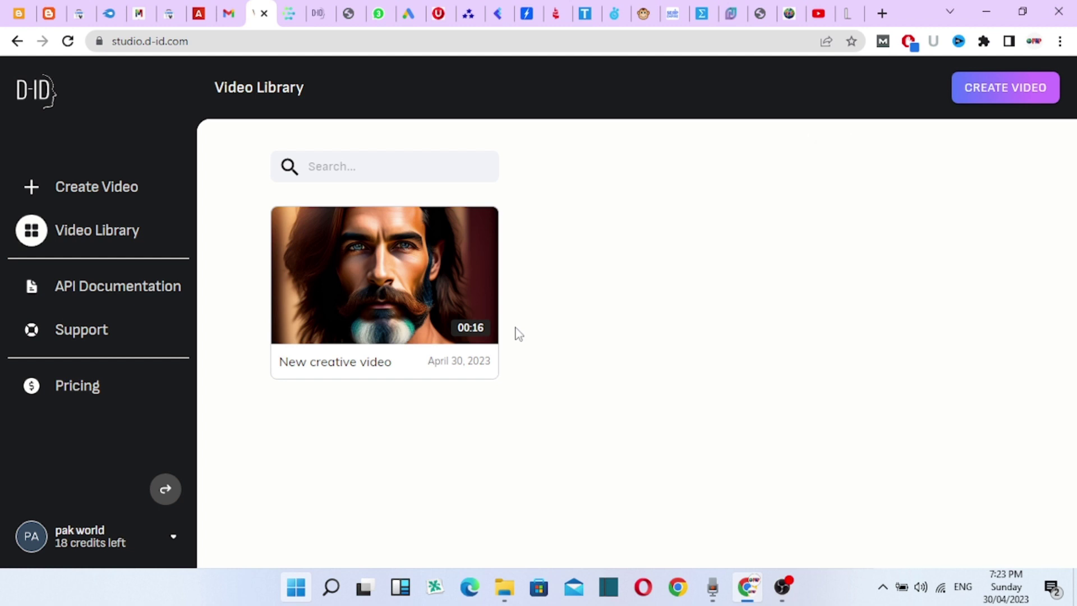
- Play the 'New creative video' from the Video Library through to 0:16
mouse_move(401, 318)
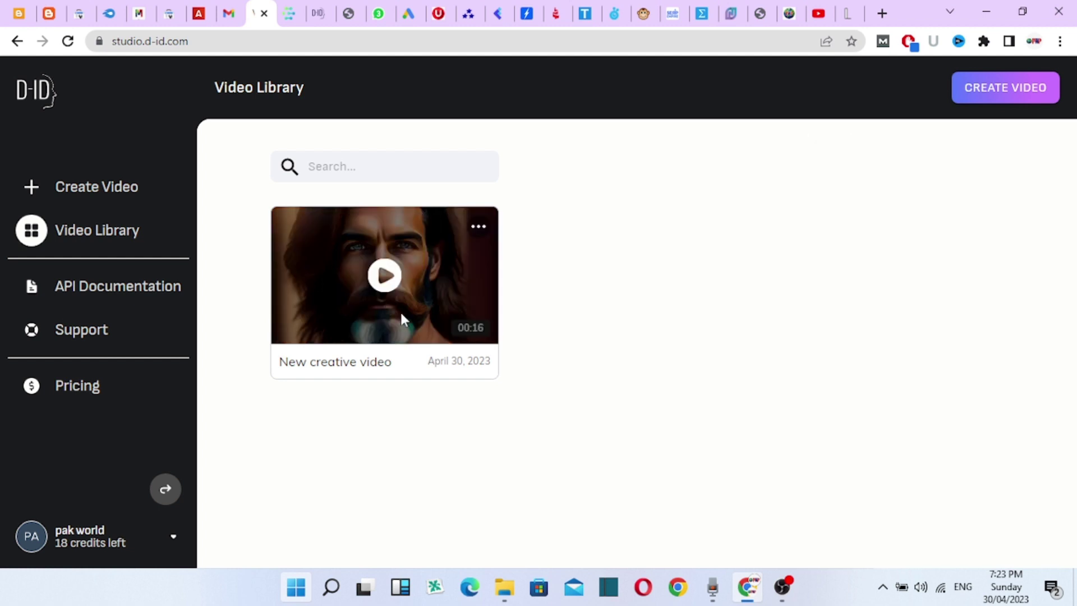
click(387, 280)
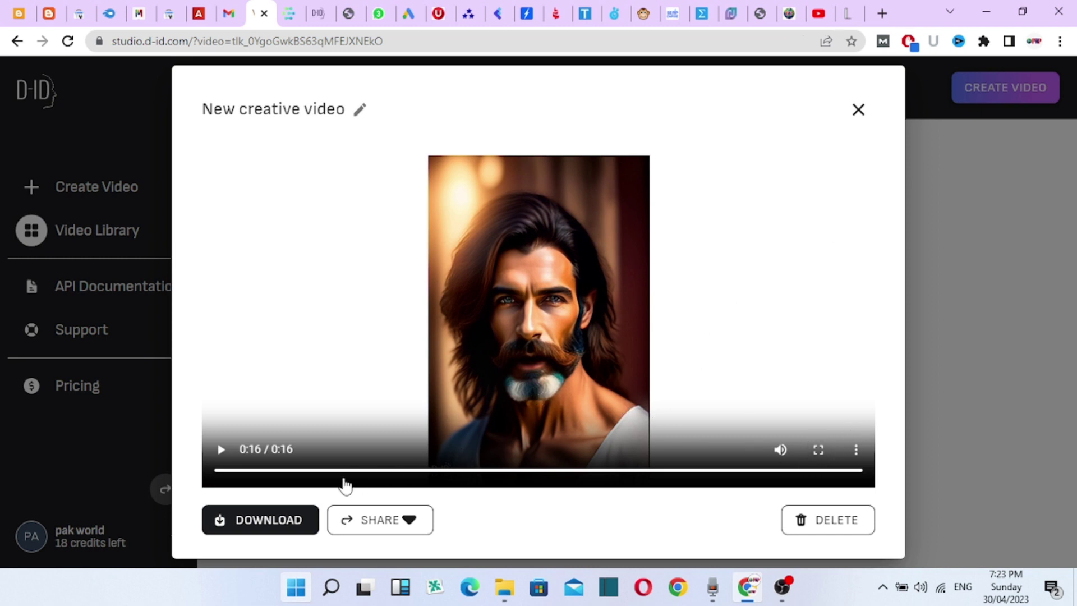
- Download 'New creative video' as an MP4 and close the viewer to return to the Video Library
click(303, 516)
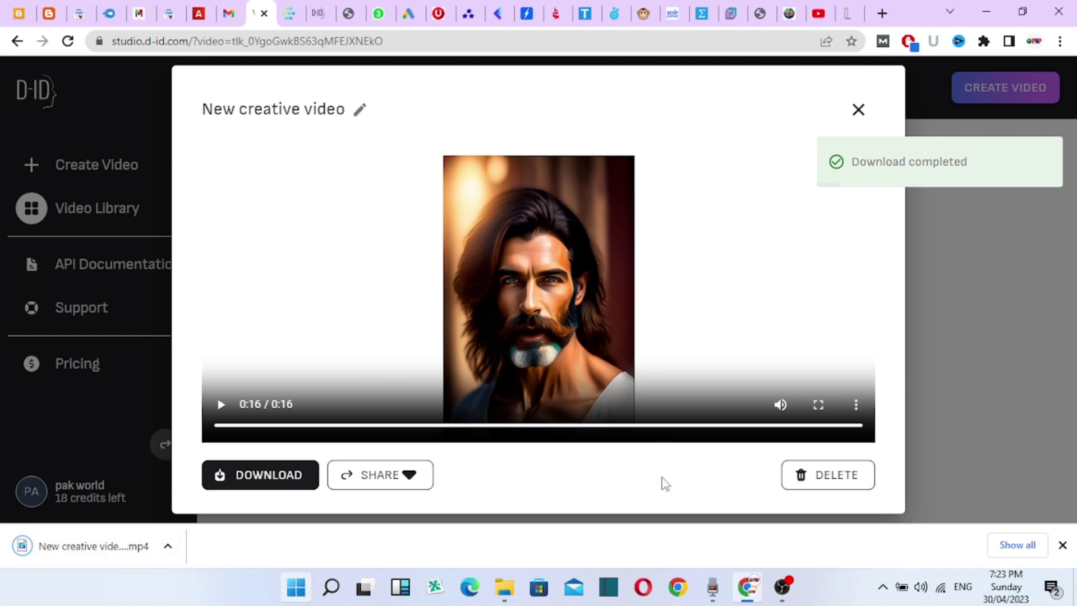
click(858, 110)
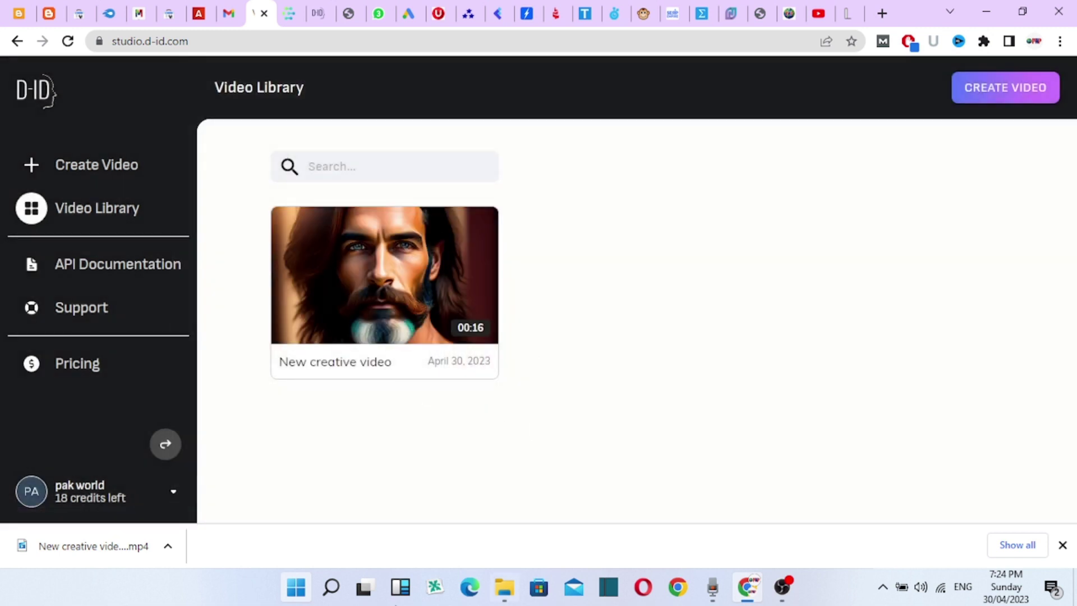